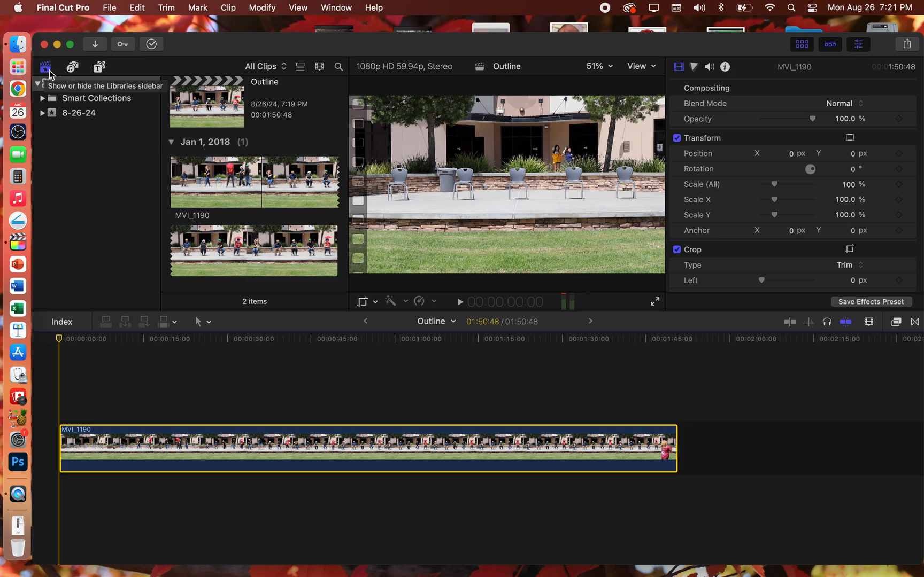
# - Look through the Outline Text library's project and clips, and view the available music and sound sources
pyautogui.click(218, 114)
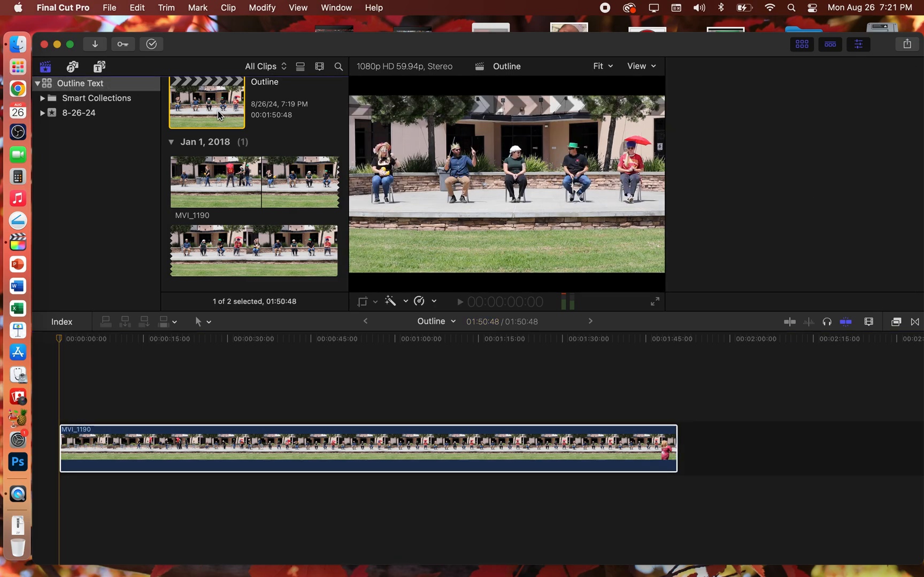
pyautogui.scroll(3, 218, 112)
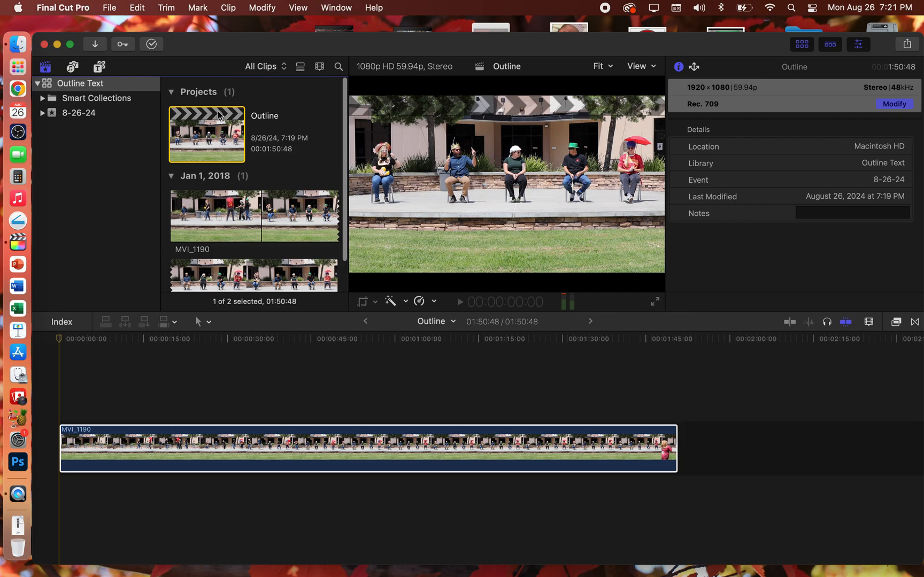
pyautogui.scroll(-2, 287, 198)
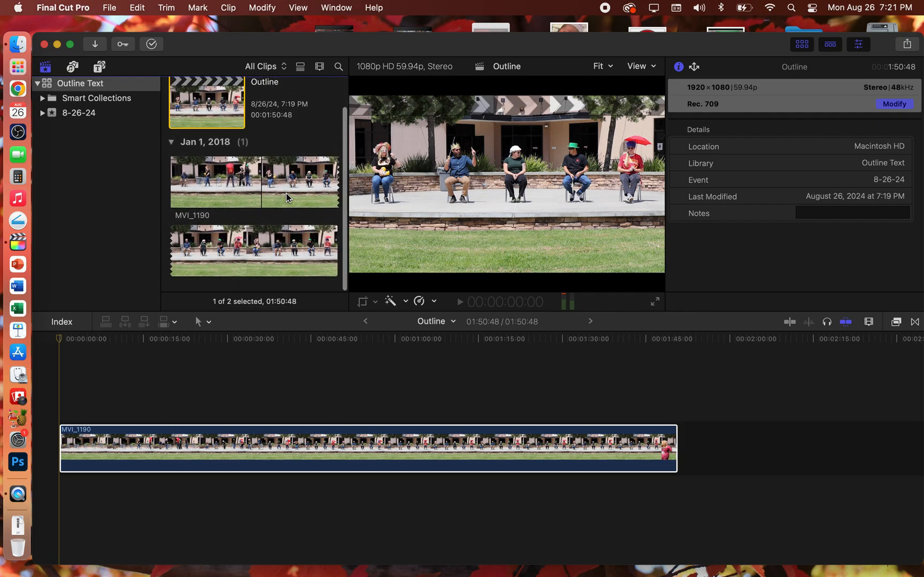
pyautogui.scroll(2, 220, 110)
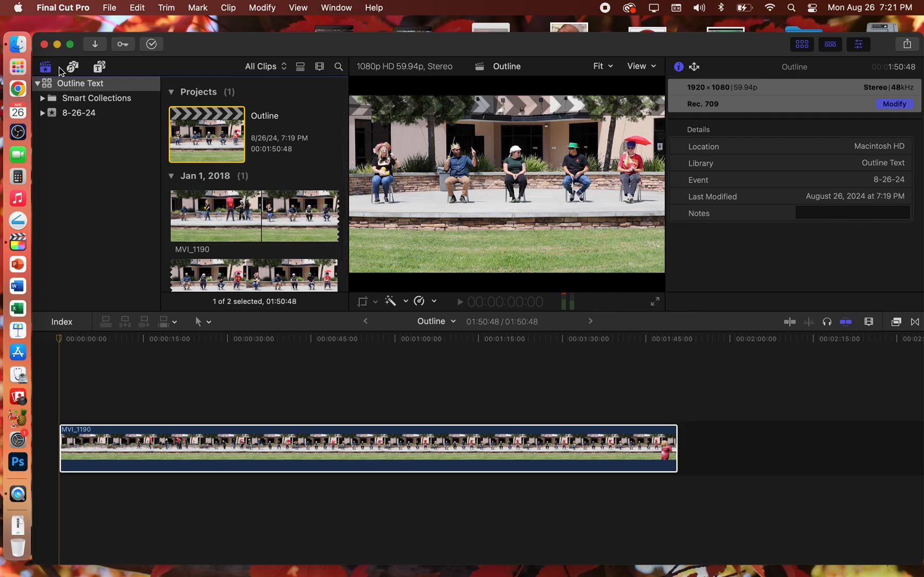
pyautogui.click(72, 68)
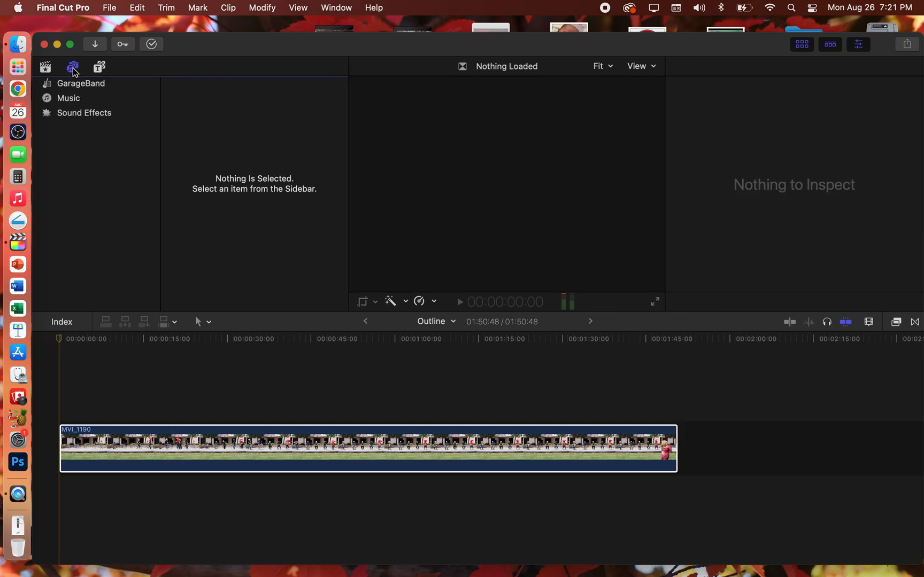
# - Browse the installed title categories, comparing the 3D, 3D Cinematic and 360° title templates
pyautogui.click(100, 67)
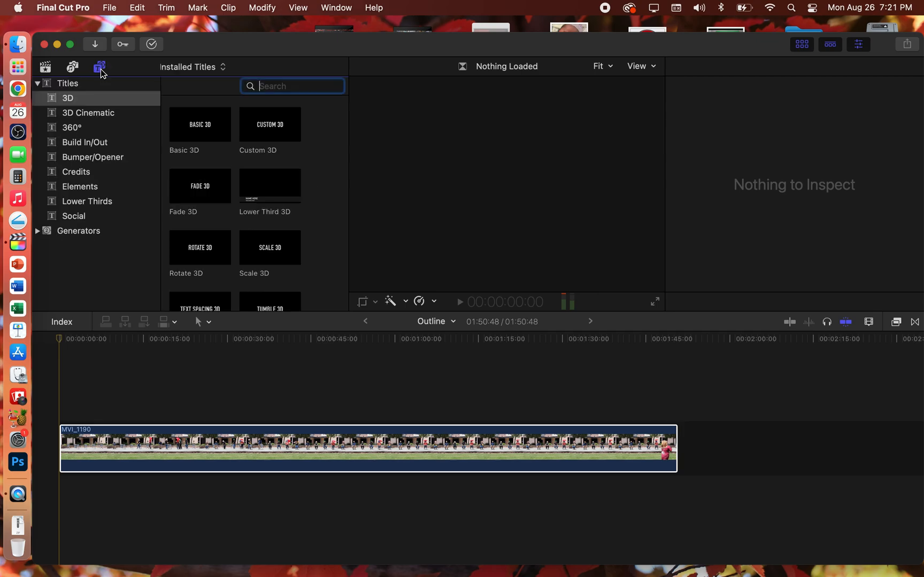
pyautogui.click(72, 85)
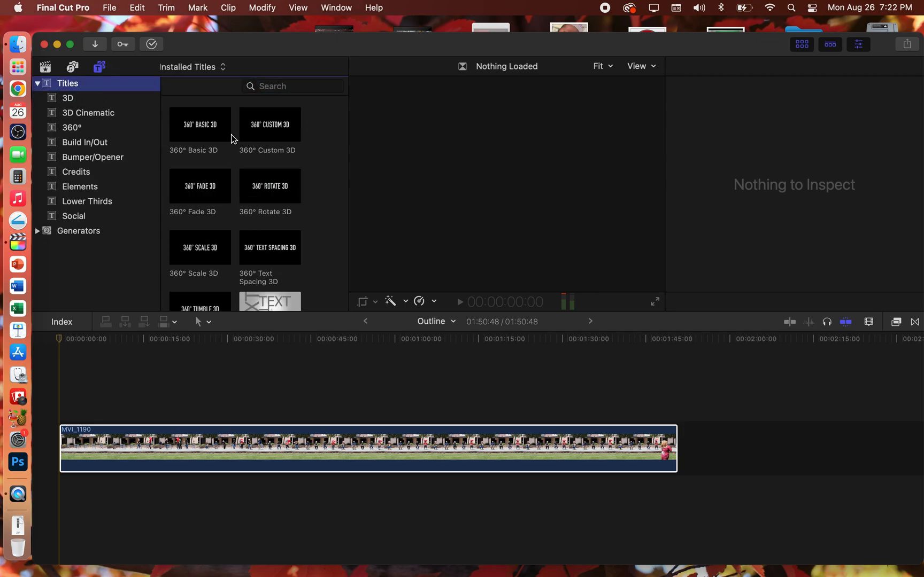
pyautogui.click(82, 101)
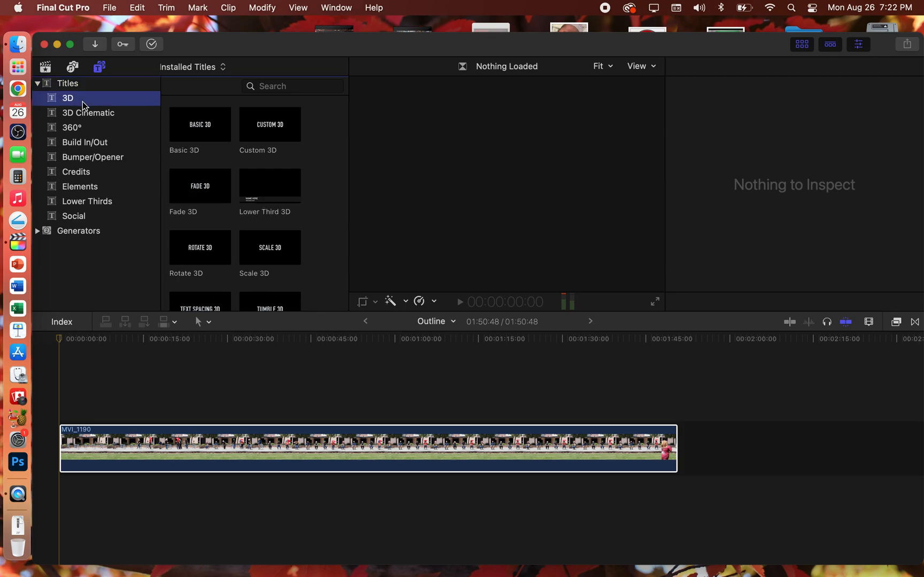
pyautogui.click(98, 113)
pyautogui.click(95, 129)
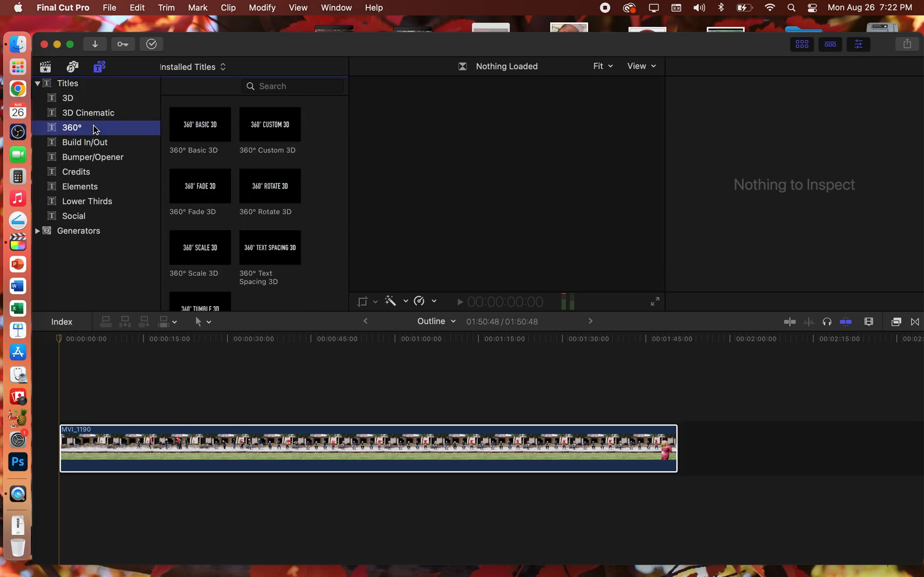
pyautogui.click(71, 98)
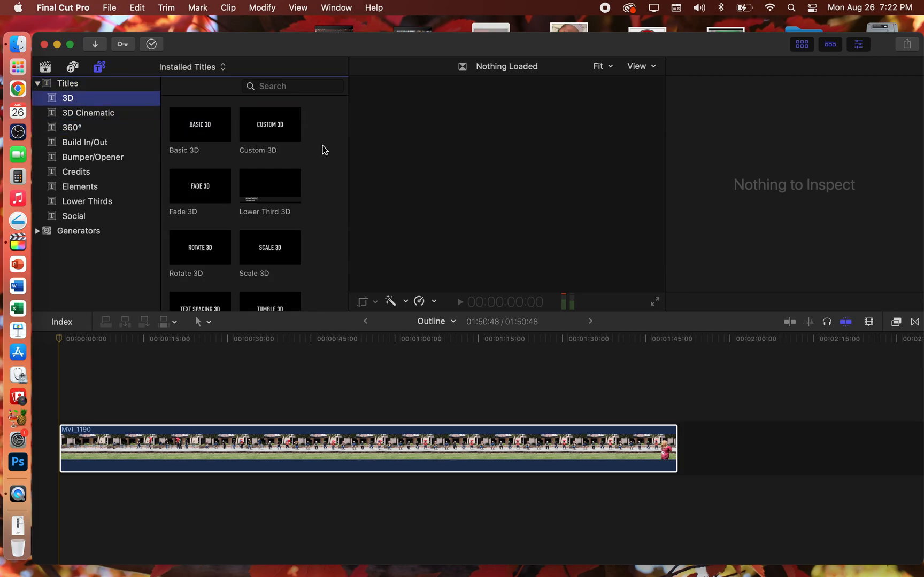
pyautogui.scroll(-3, 322, 145)
pyautogui.scroll(3, 323, 145)
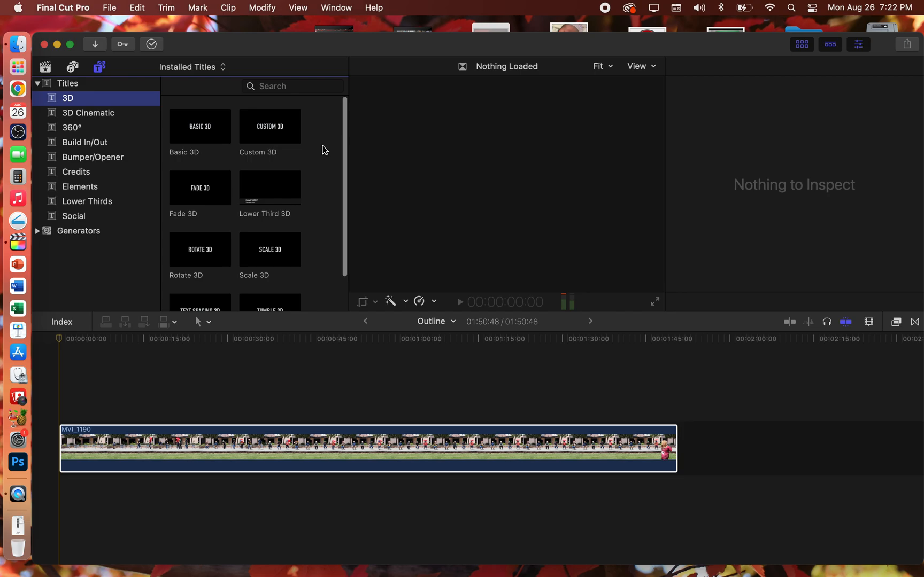
# - Add a Basic Title above the MVI_1190 clip near its start and extend its duration to about 43:48
pyautogui.click(66, 86)
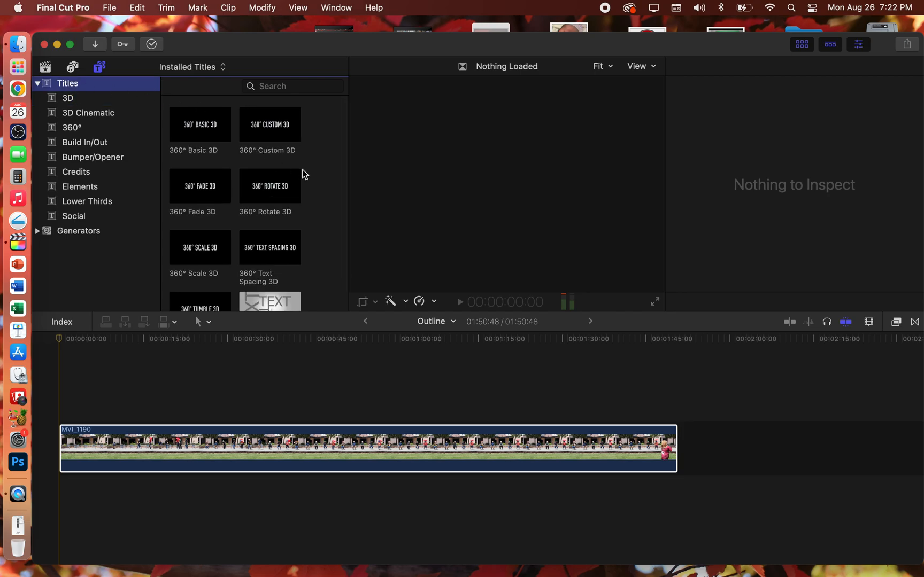
pyautogui.scroll(-5, 312, 196)
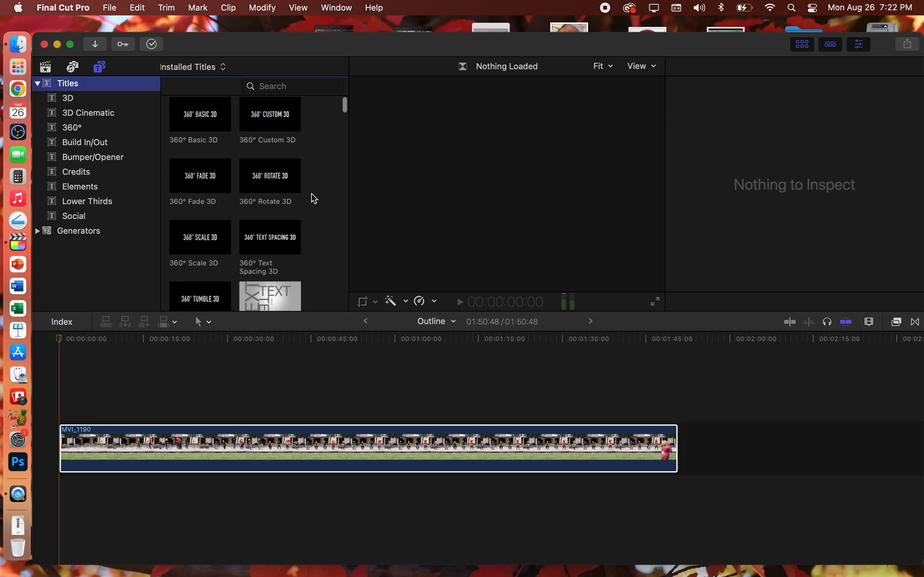
pyautogui.scroll(-5, 311, 194)
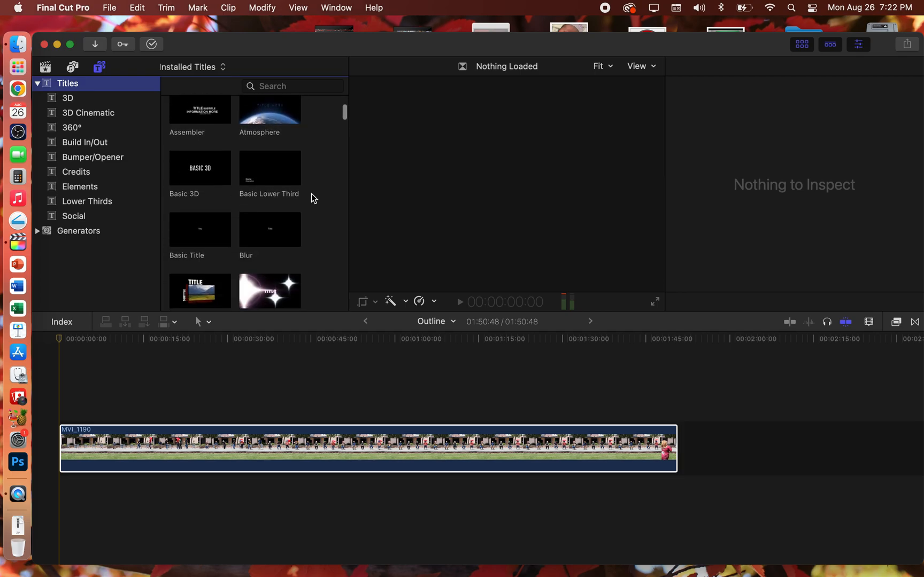
pyautogui.click(86, 378)
pyautogui.press('super+4')
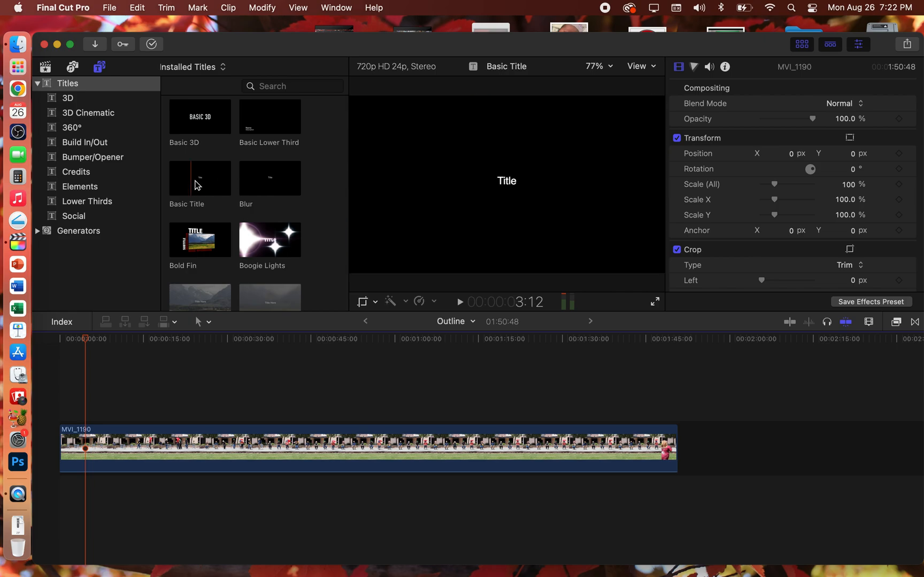
pyautogui.moveTo(197, 185); pyautogui.dragTo(70, 417)
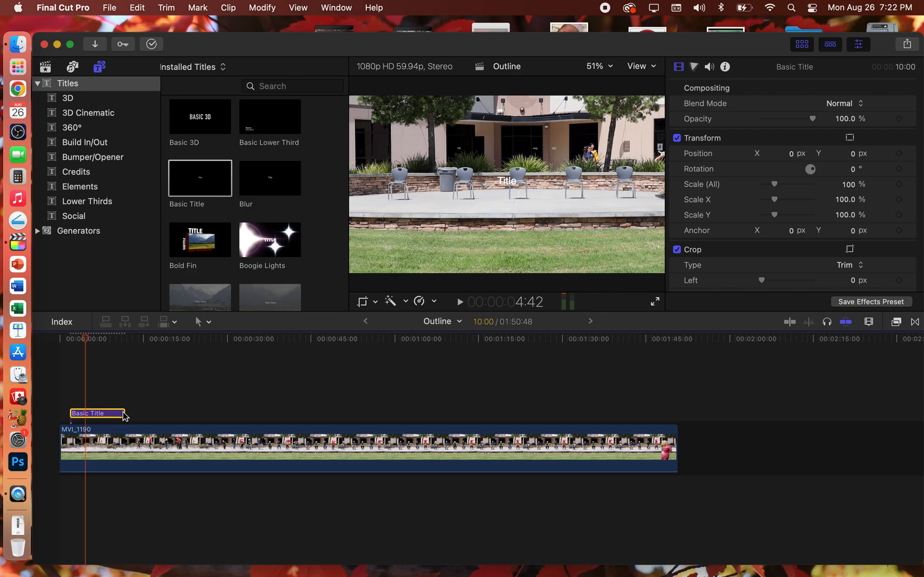
pyautogui.moveTo(125, 413); pyautogui.dragTo(313, 428)
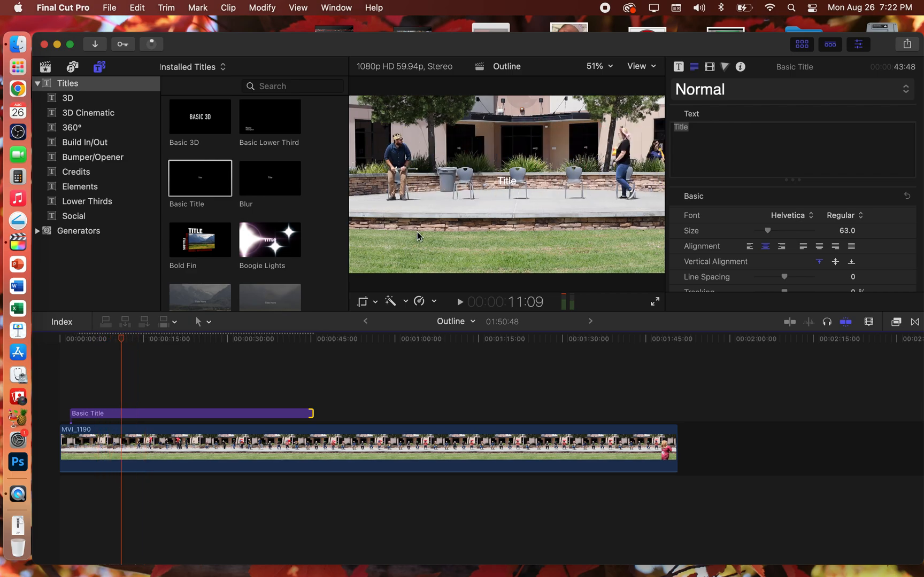
# - Move the title text down onto the grass in the lower centre of the frame, at about X 1 px, Y -411 px
pyautogui.click(505, 182)
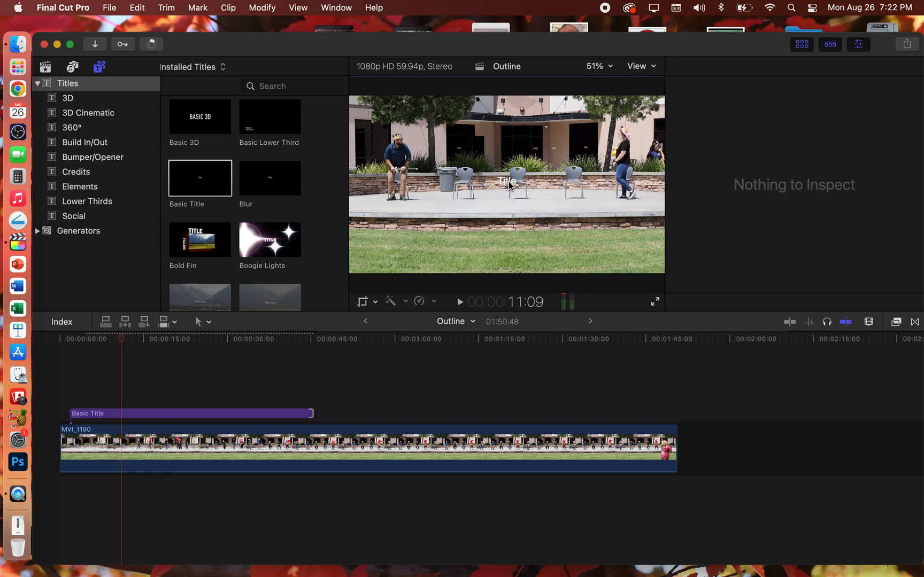
pyautogui.click(211, 413)
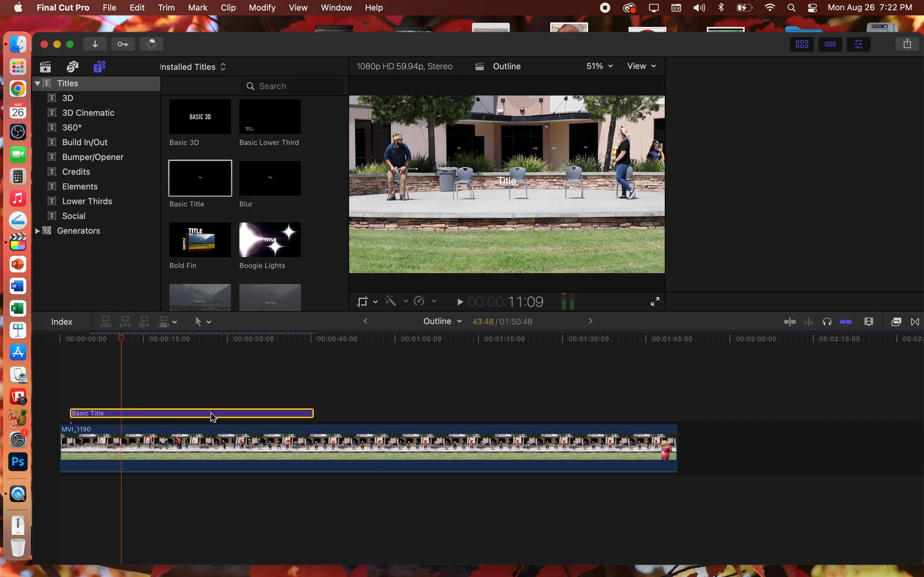
pyautogui.doubleClick(506, 183)
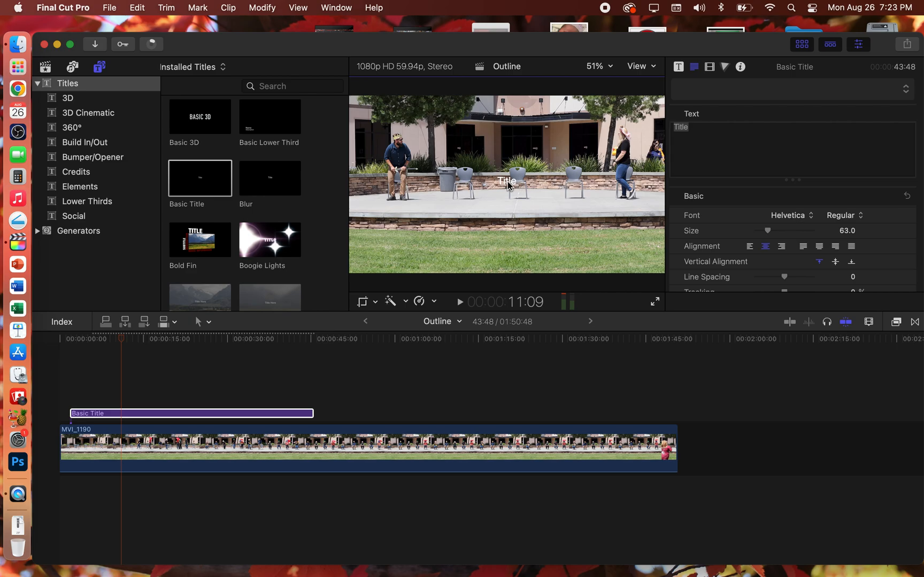
pyautogui.moveTo(508, 185); pyautogui.dragTo(512, 218)
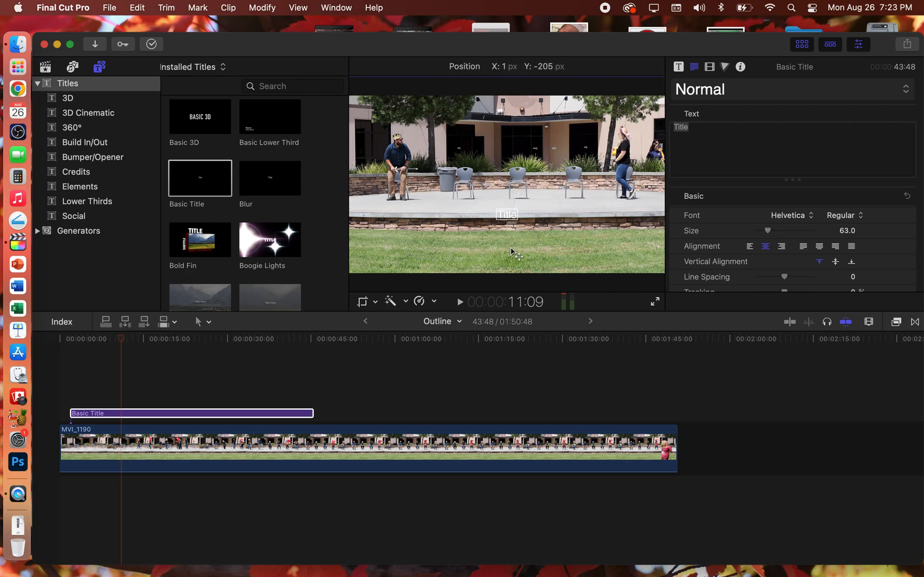
pyautogui.moveTo(512, 220); pyautogui.dragTo(512, 253)
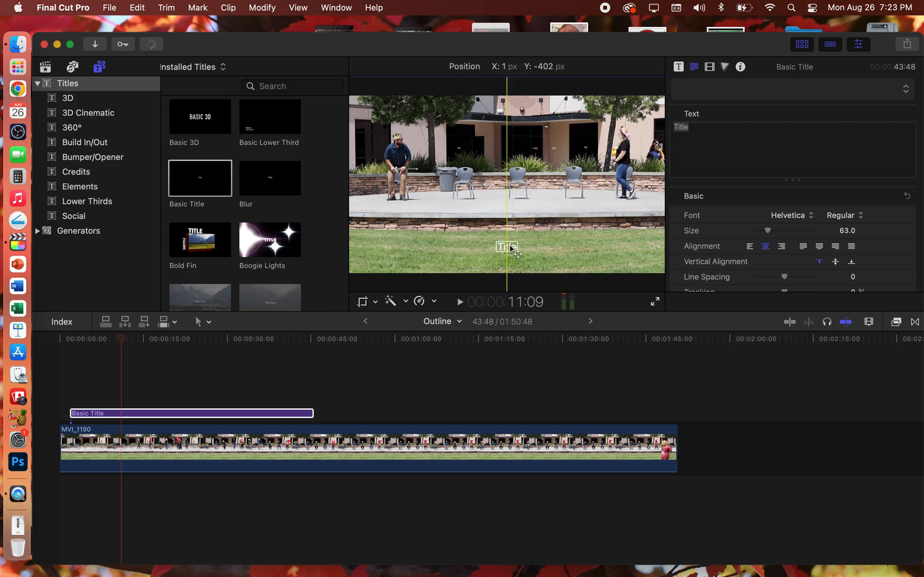
pyautogui.moveTo(511, 246)
pyautogui.mouseDown()
pyautogui.moveTo(511, 237)
pyautogui.moveTo(509, 253)
pyautogui.mouseUp()
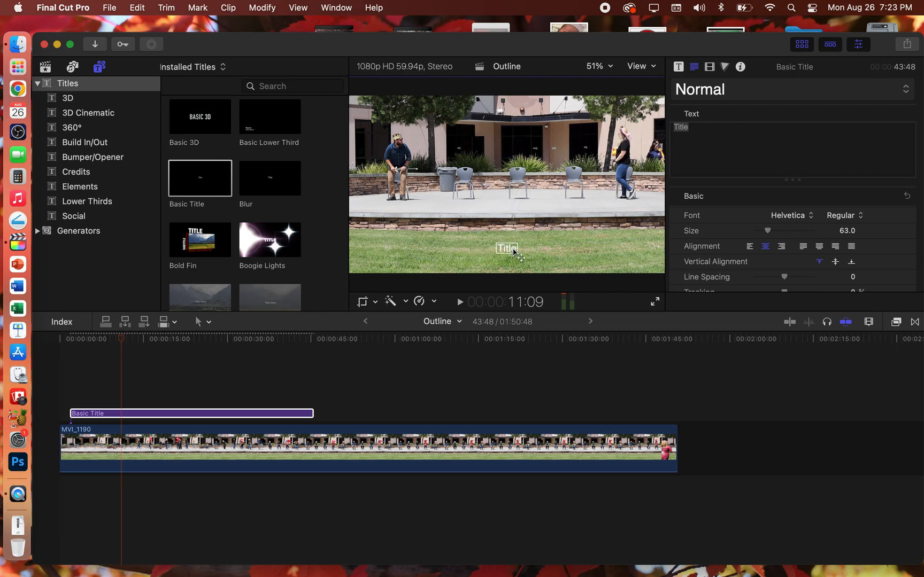
# - Change the title's text to "Balloon Launch" and increase its font size to 152
pyautogui.click(714, 128)
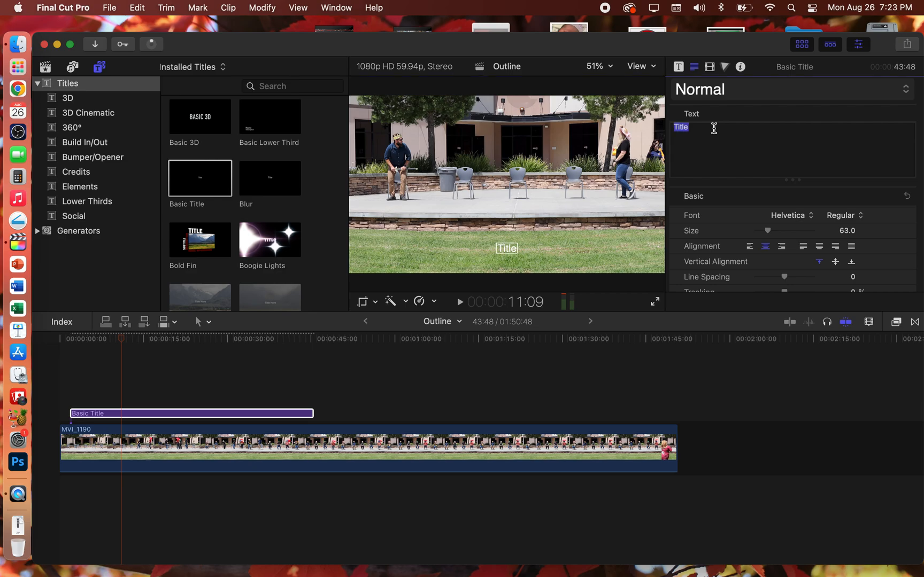
pyautogui.write('Ballo')
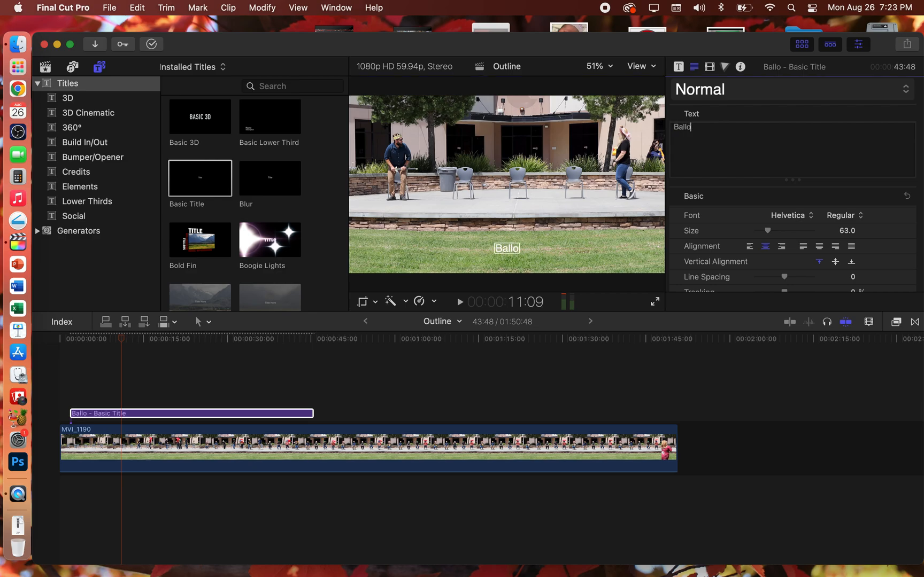
pyautogui.write('on Launch')
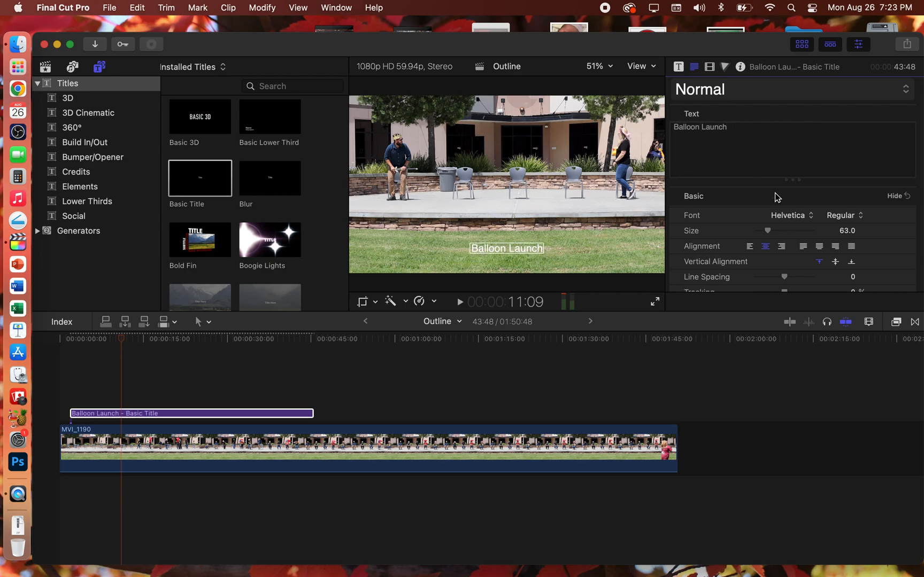
pyautogui.moveTo(767, 231); pyautogui.dragTo(786, 231)
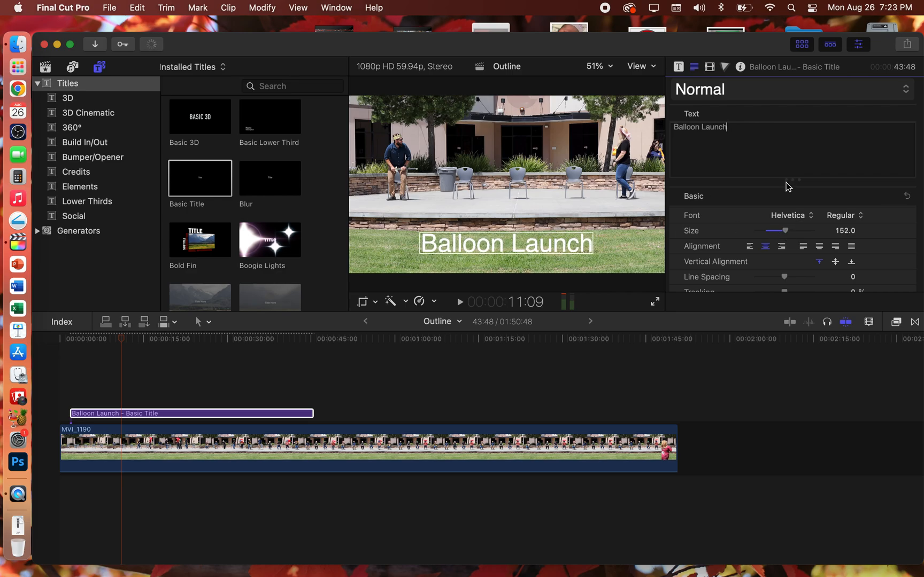
# - Examine the title's text formatting settings, including position, rotation, scale, 3D Text, Face, Outline, Glow and Drop Shadow
pyautogui.moveTo(737, 131); pyautogui.dragTo(638, 130)
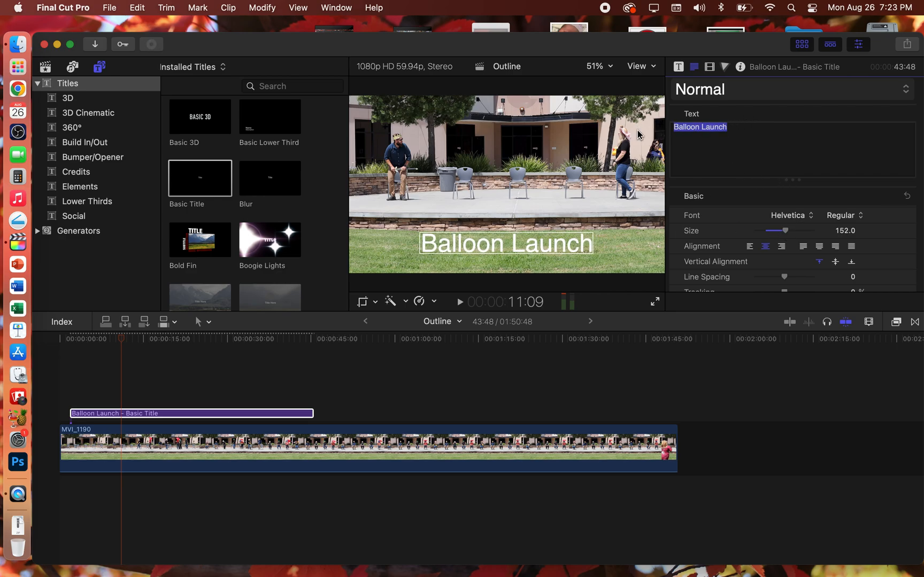
pyautogui.scroll(-6, 754, 264)
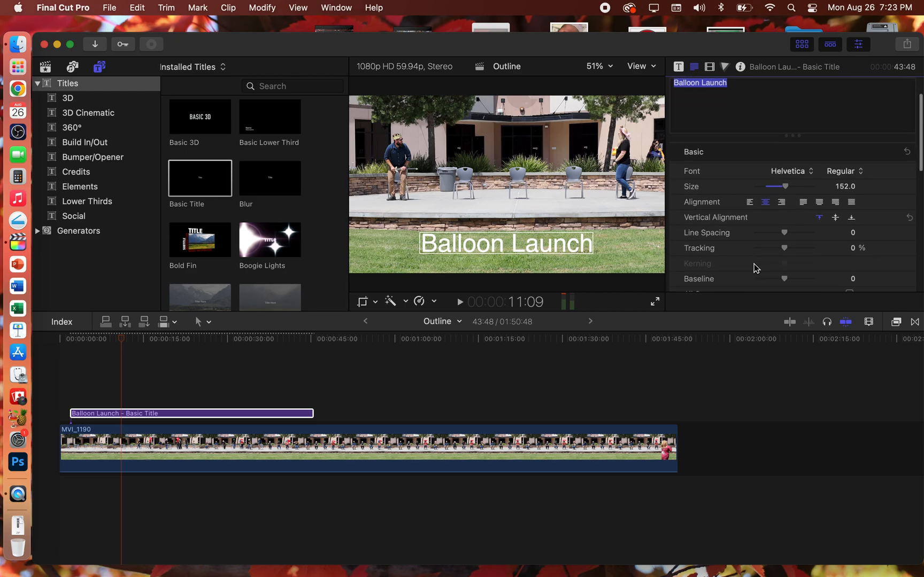
pyautogui.scroll(-3, 756, 268)
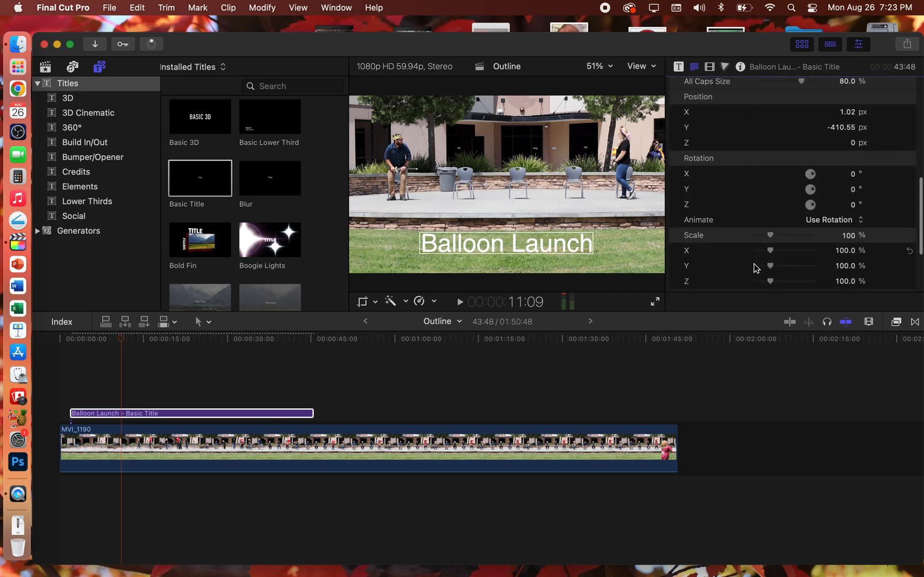
pyautogui.scroll(6, 755, 267)
pyautogui.scroll(-8, 754, 163)
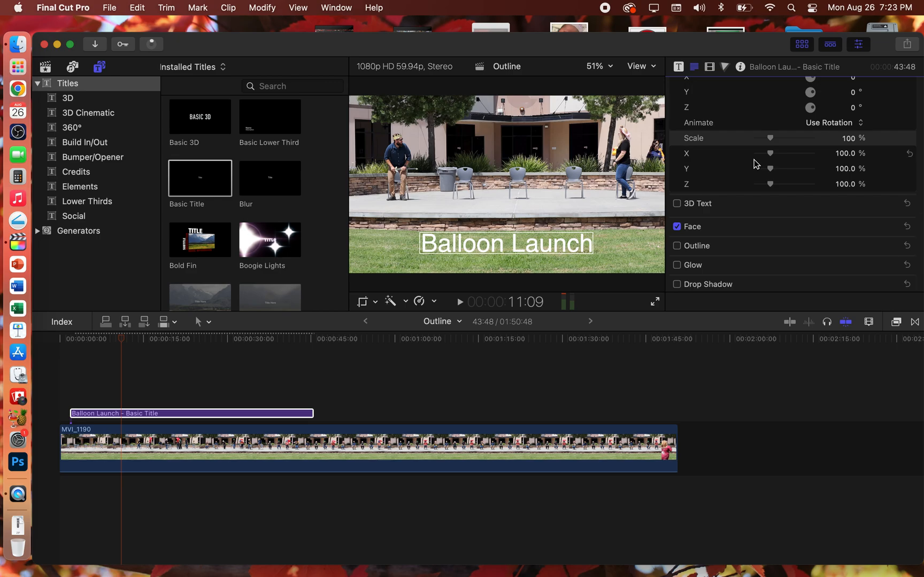
pyautogui.scroll(5, 755, 195)
pyautogui.scroll(5, 755, 194)
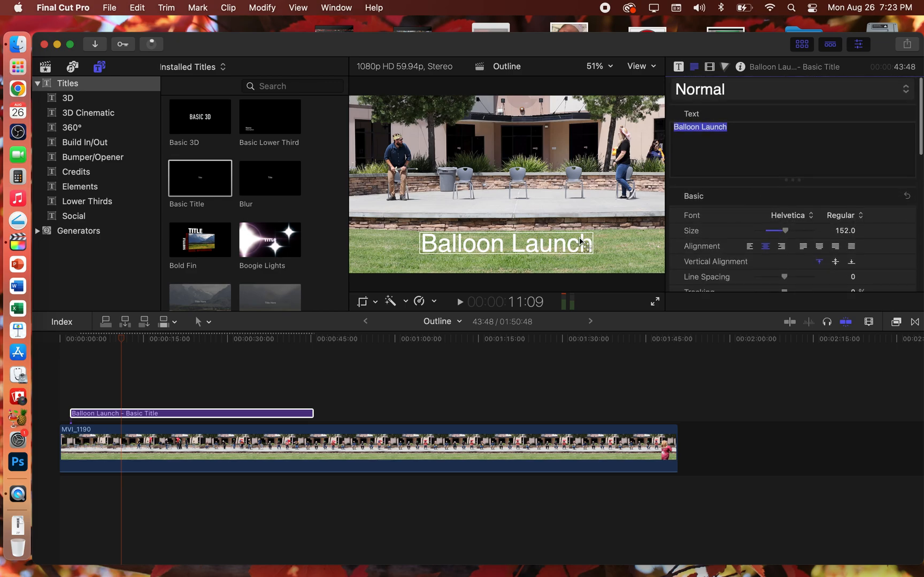
# - Change the font of the whole "Balloon Launch" title text to Junegull
pyautogui.click(562, 247)
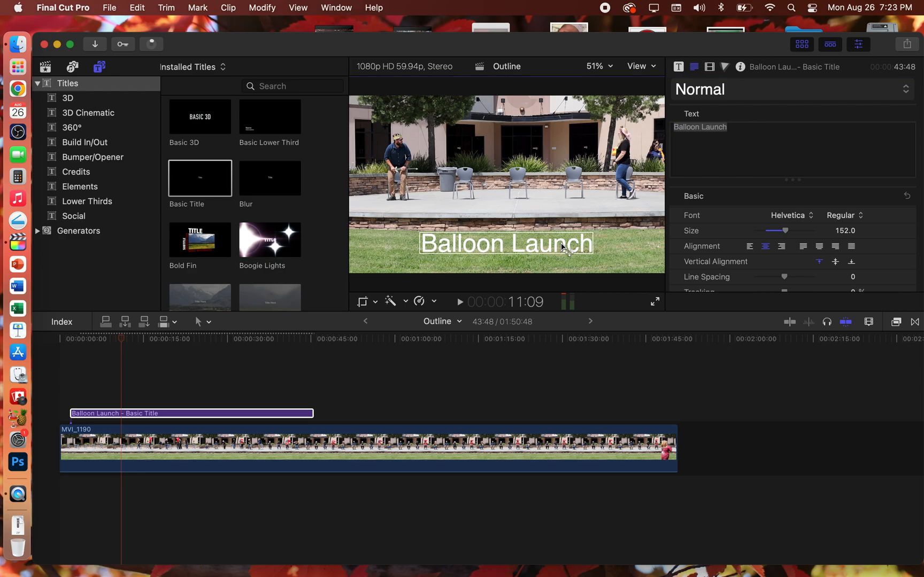
pyautogui.doubleClick(743, 128)
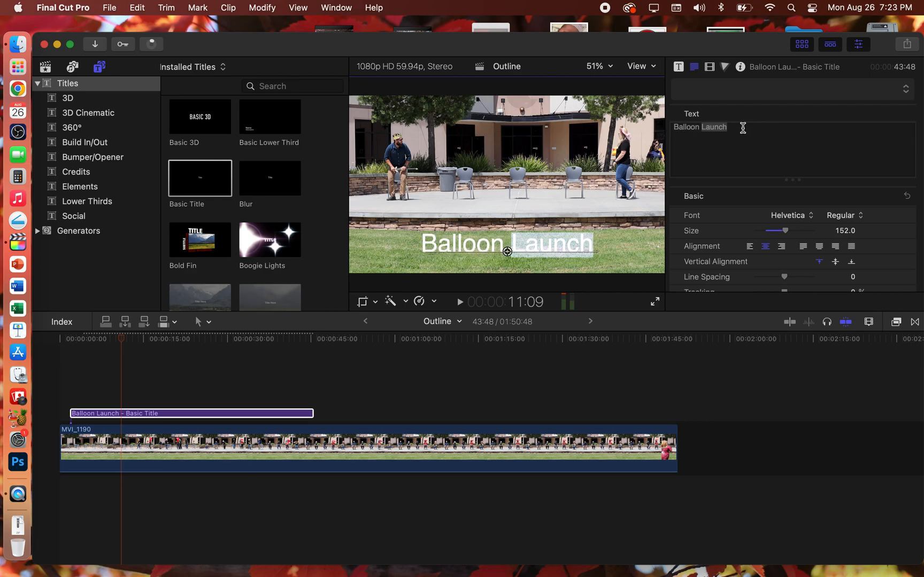
pyautogui.moveTo(670, 122); pyautogui.dragTo(756, 132)
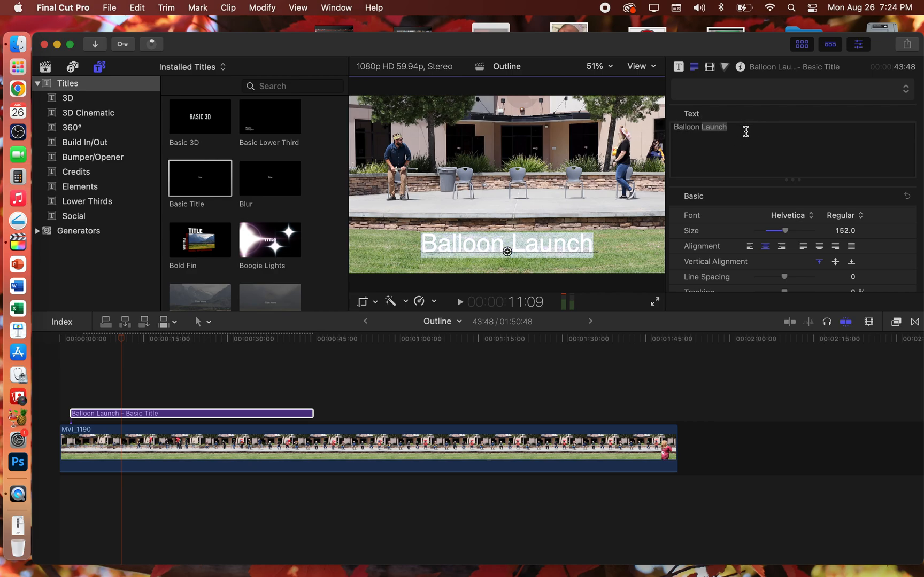
pyautogui.click(746, 131)
pyautogui.moveTo(745, 132); pyautogui.dragTo(674, 122)
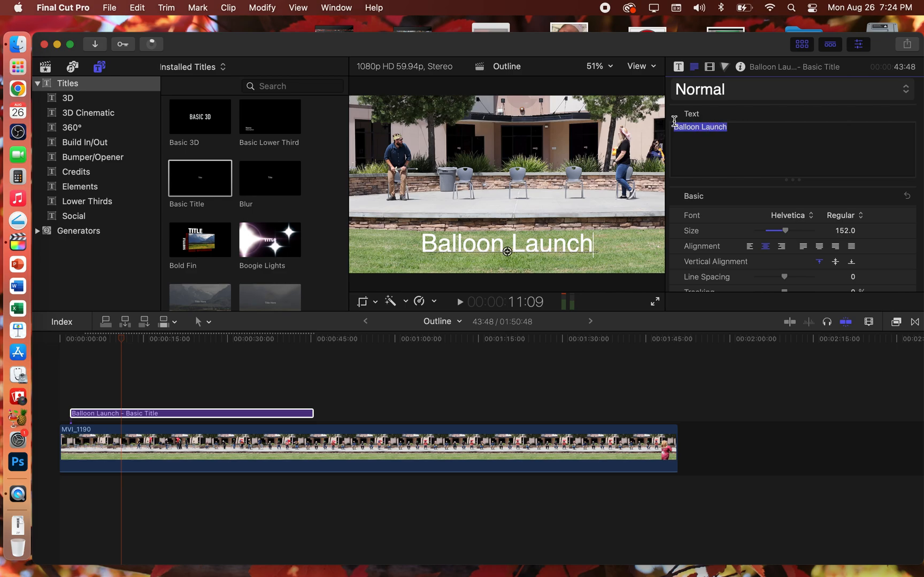
pyautogui.click(810, 216)
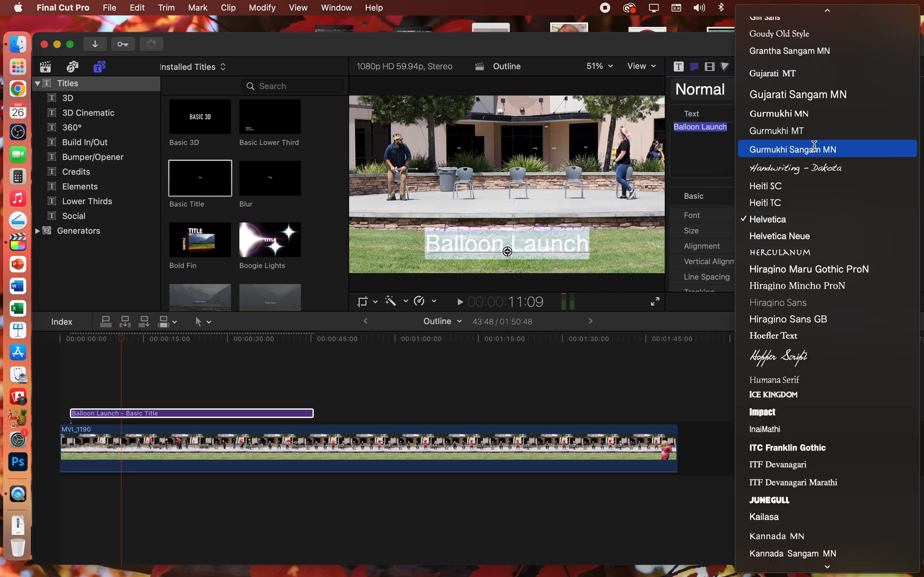
pyautogui.scroll(15, 813, 145)
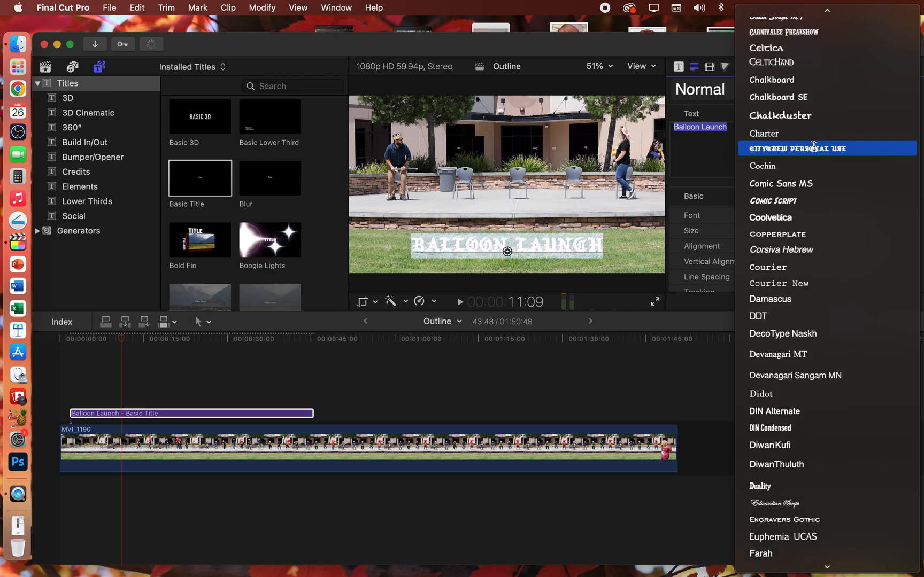
pyautogui.scroll(5, 814, 145)
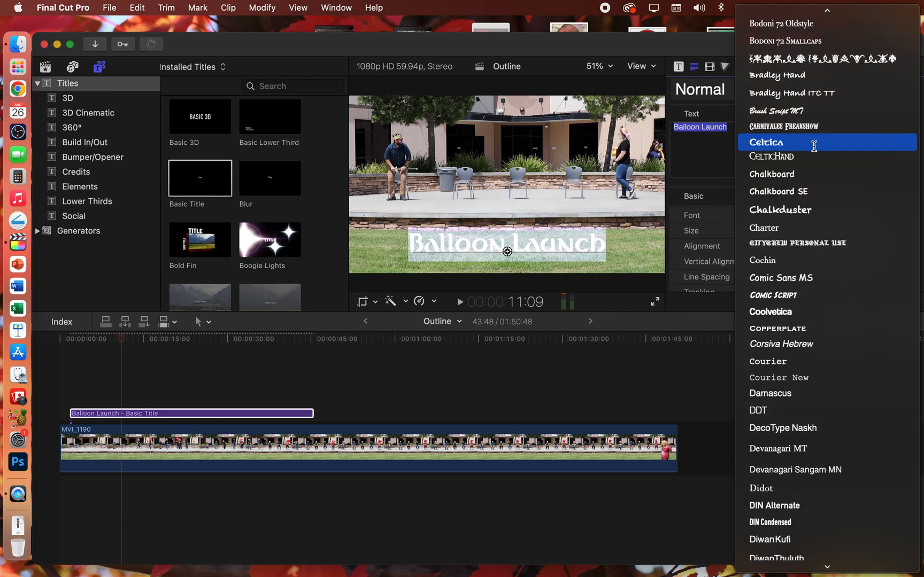
pyautogui.scroll(-15, 814, 145)
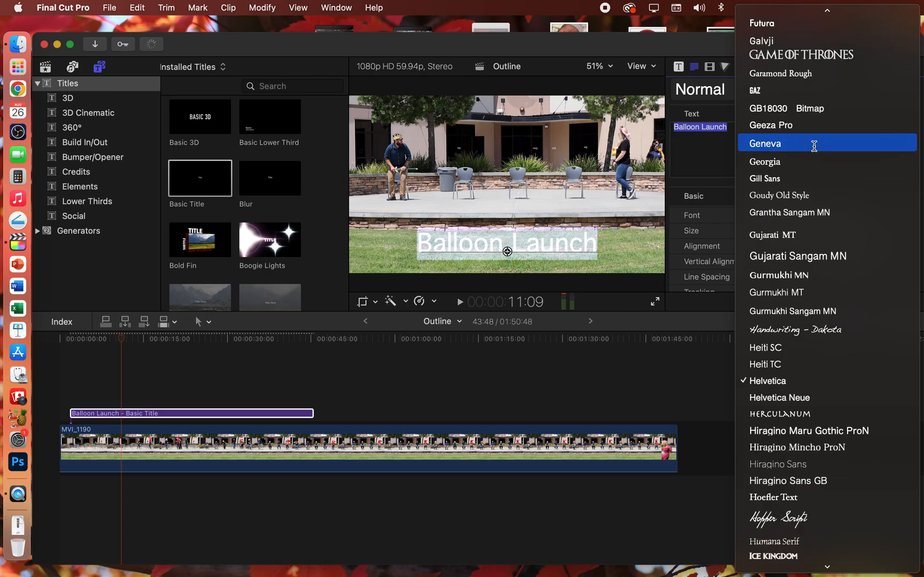
pyautogui.scroll(-10, 814, 146)
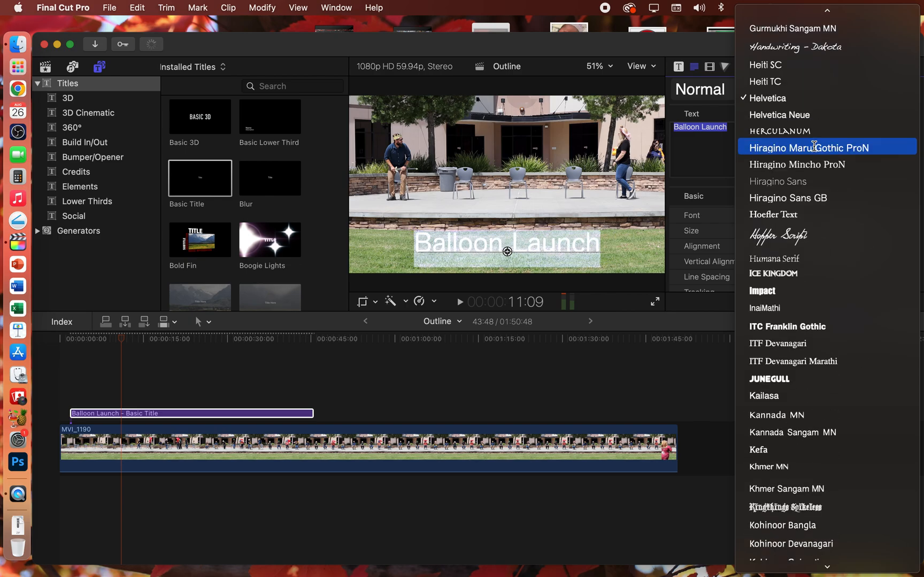
pyautogui.scroll(-20, 814, 146)
pyautogui.scroll(7, 813, 146)
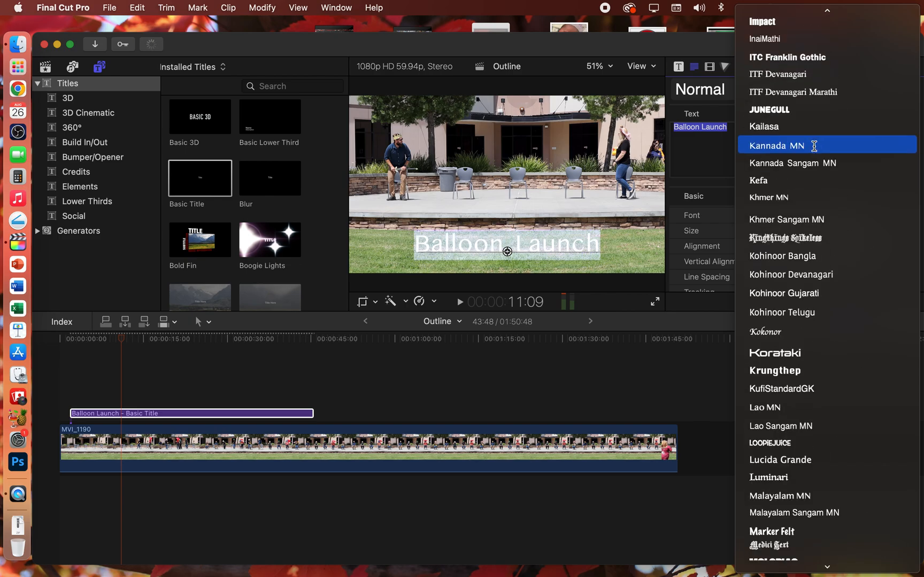
pyautogui.scroll(1, 813, 146)
pyautogui.scroll(1, 814, 145)
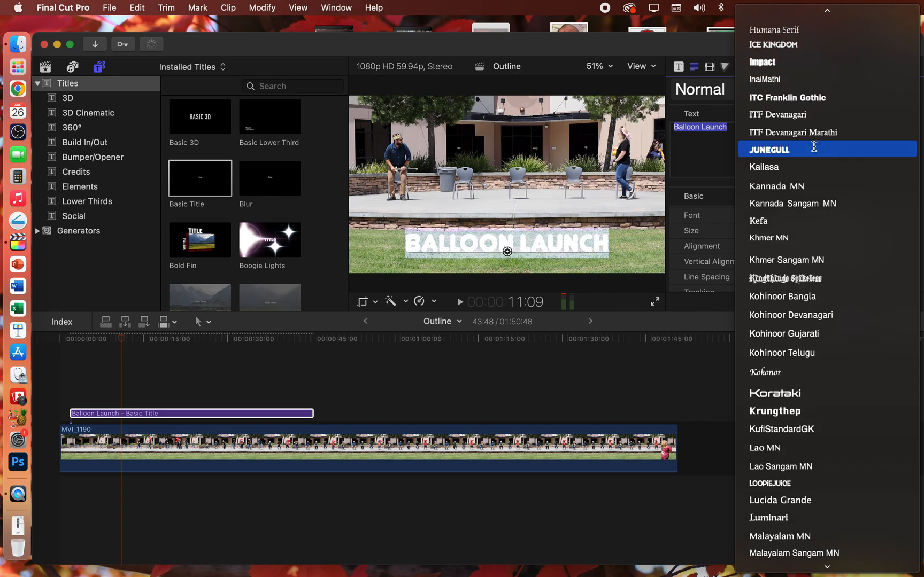
pyautogui.scroll(3, 814, 145)
pyautogui.scroll(-2, 813, 145)
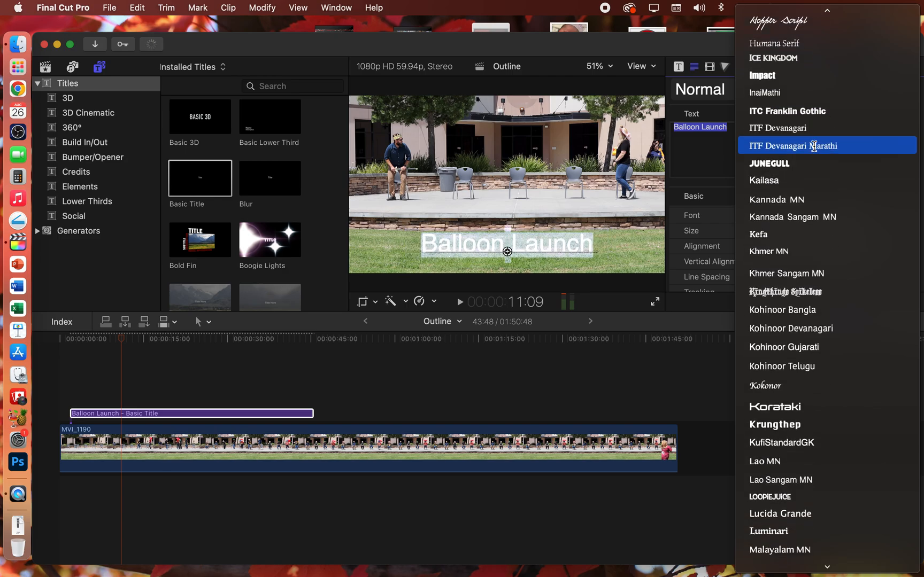
pyautogui.click(808, 160)
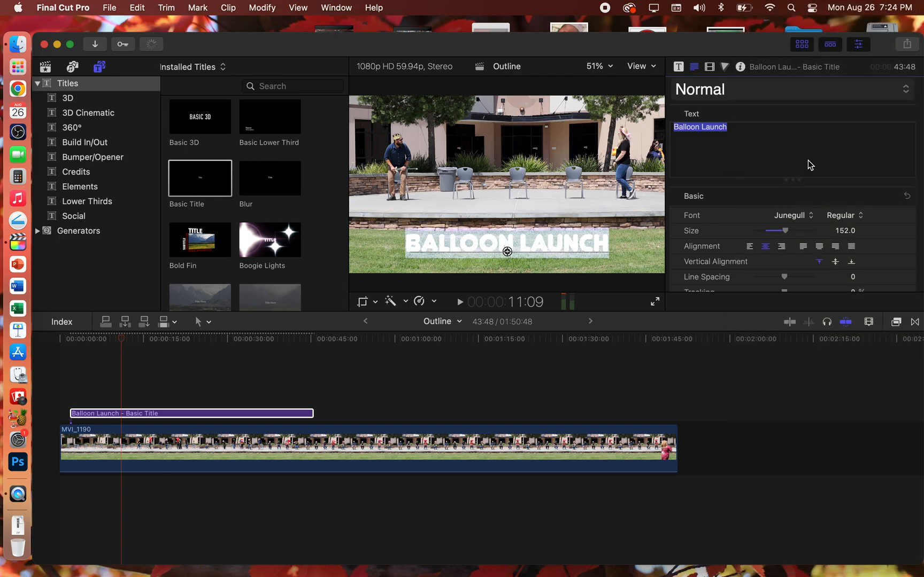
pyautogui.click(605, 243)
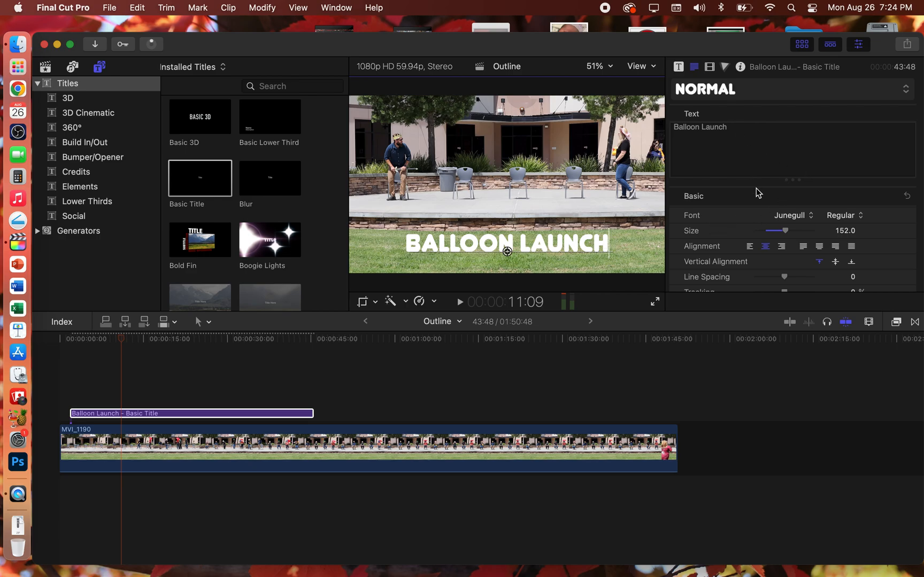
# - Collapse the title's Basic text settings and expand its Face settings
pyautogui.scroll(-10, 759, 214)
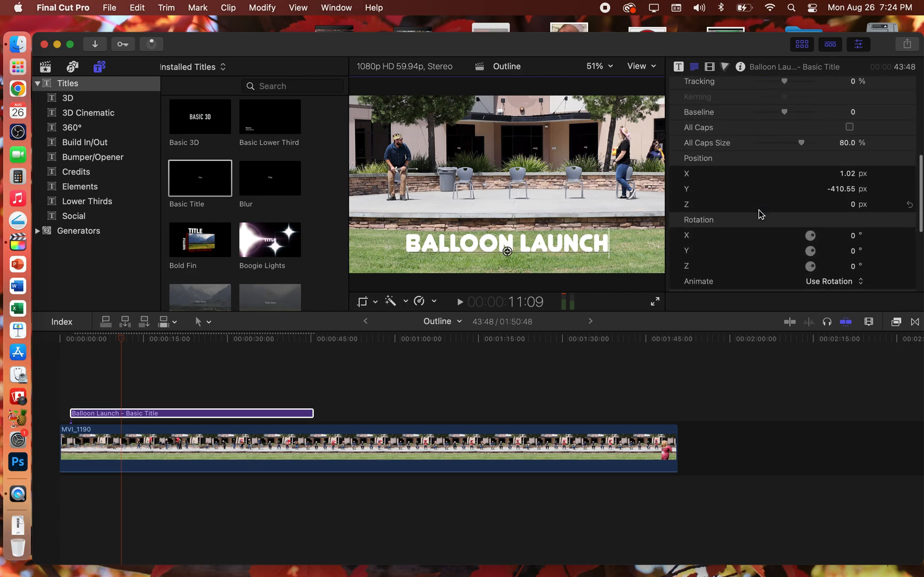
pyautogui.scroll(10, 759, 215)
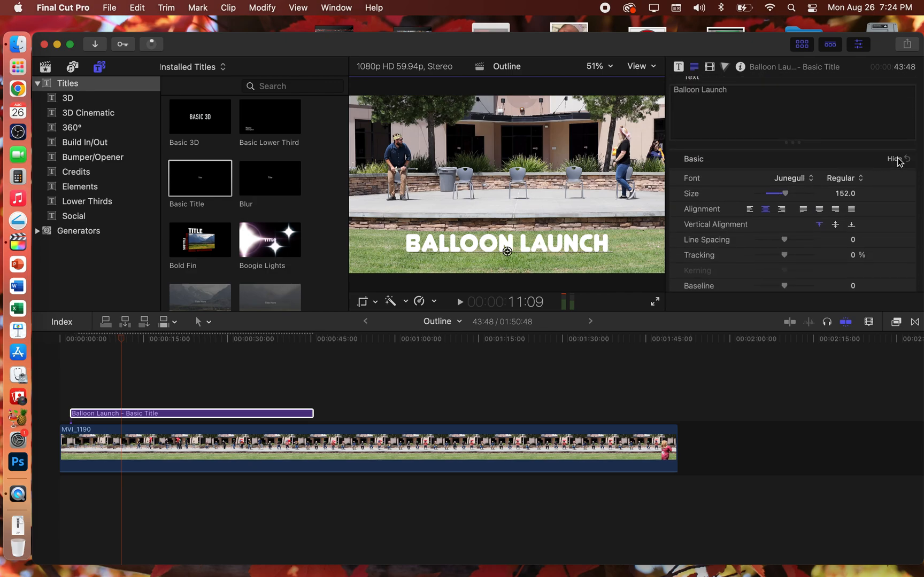
pyautogui.click(894, 159)
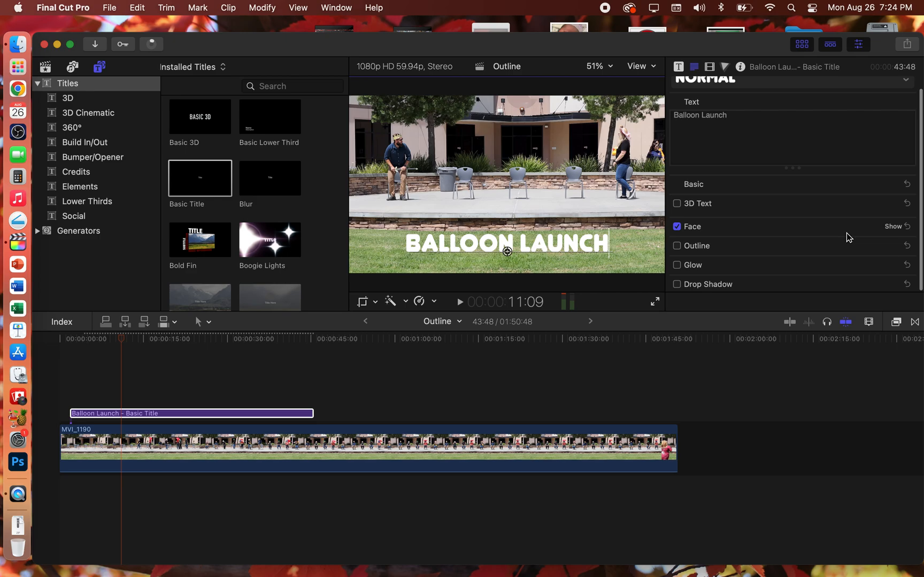
pyautogui.click(893, 227)
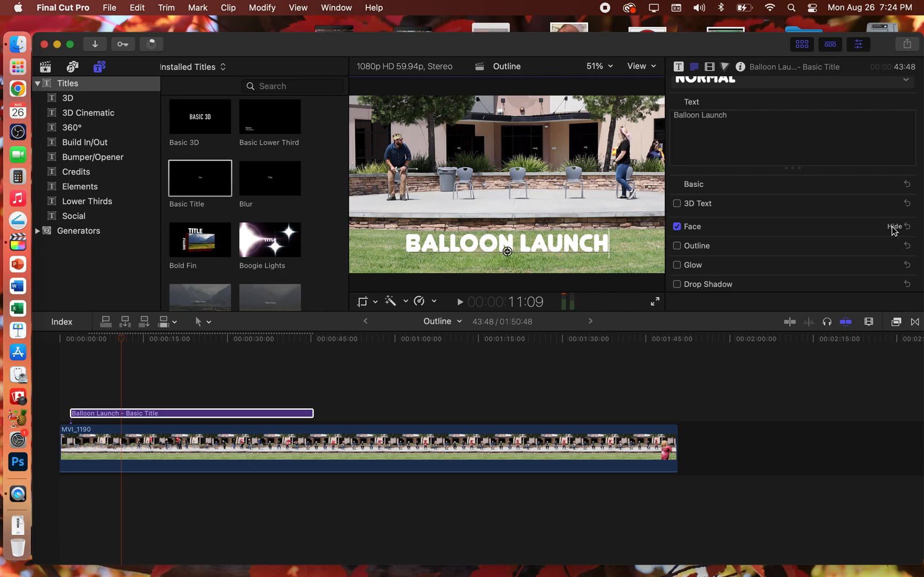
pyautogui.scroll(-2, 801, 208)
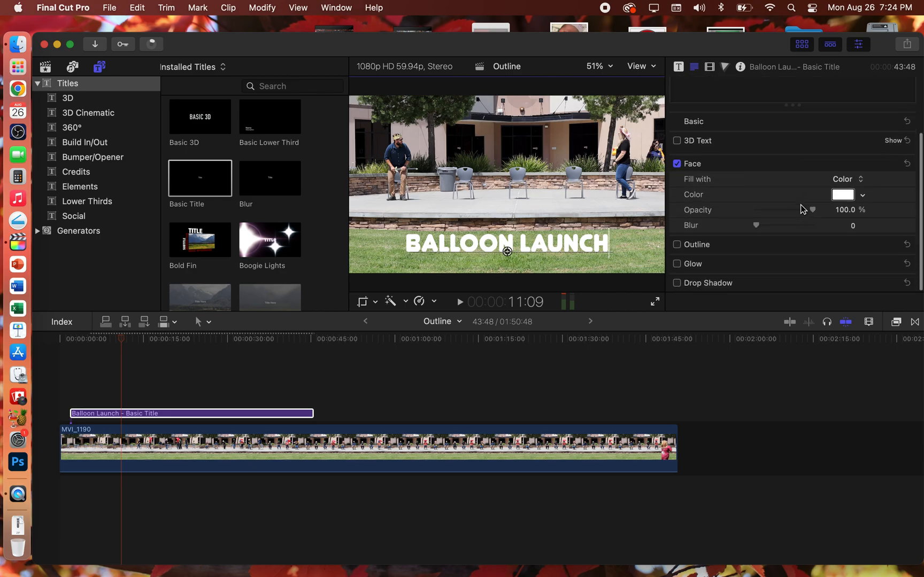
# - Recolour the title's face from the colour palette to a solid dark blue
pyautogui.click(859, 183)
pyautogui.click(858, 183)
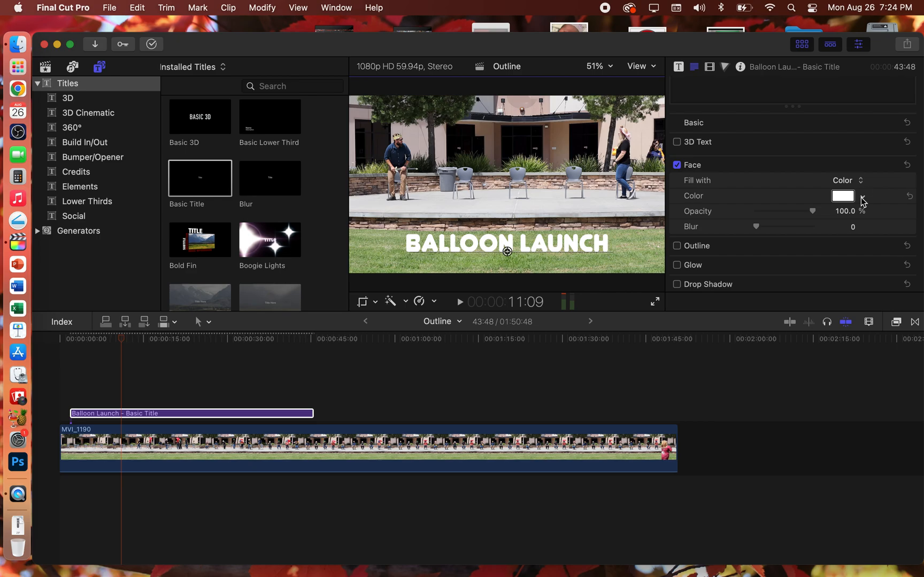
pyautogui.click(861, 198)
pyautogui.moveTo(841, 248); pyautogui.dragTo(854, 286)
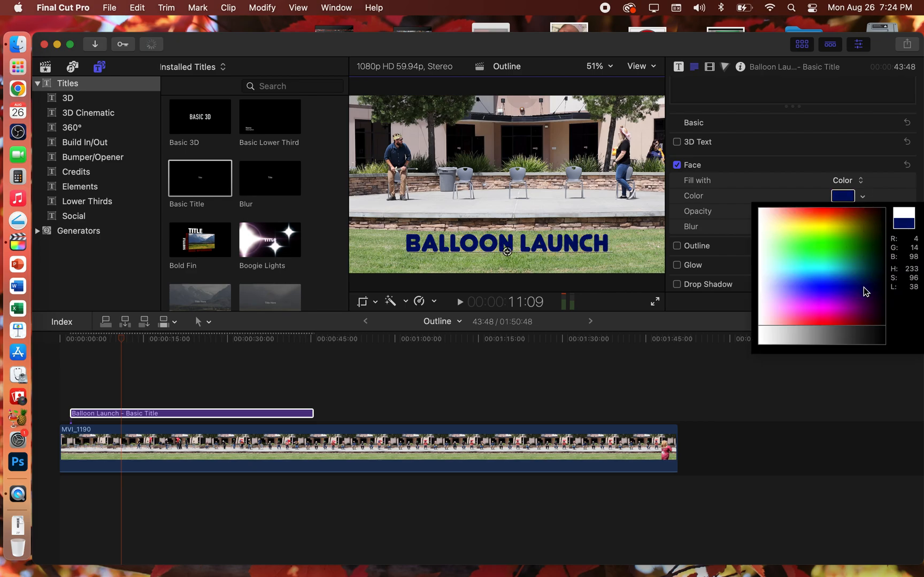
pyautogui.moveTo(864, 287); pyautogui.dragTo(859, 287)
pyautogui.click(860, 287)
# - Fill the title's face with a Gradient and expand the gradient's settings
pyautogui.click(862, 182)
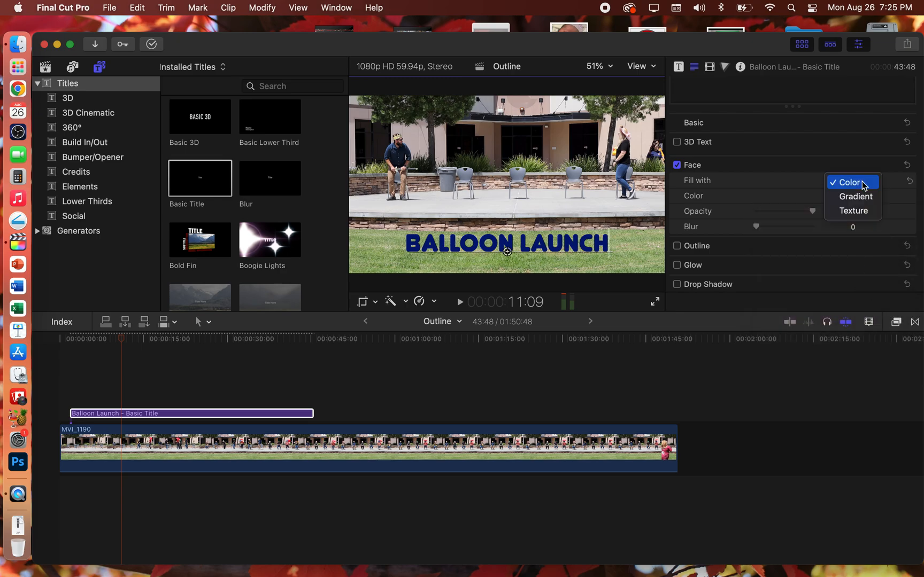
pyautogui.click(863, 195)
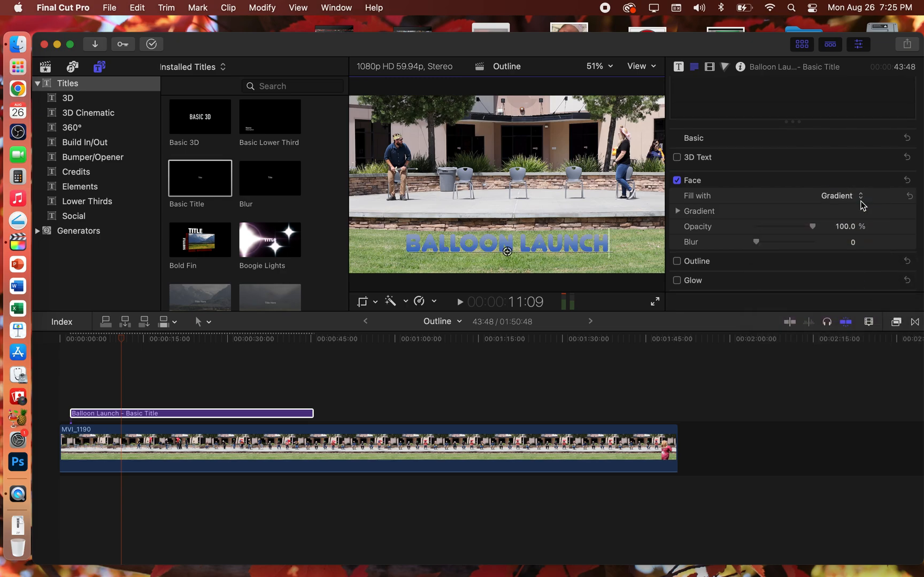
pyautogui.scroll(-2, 861, 219)
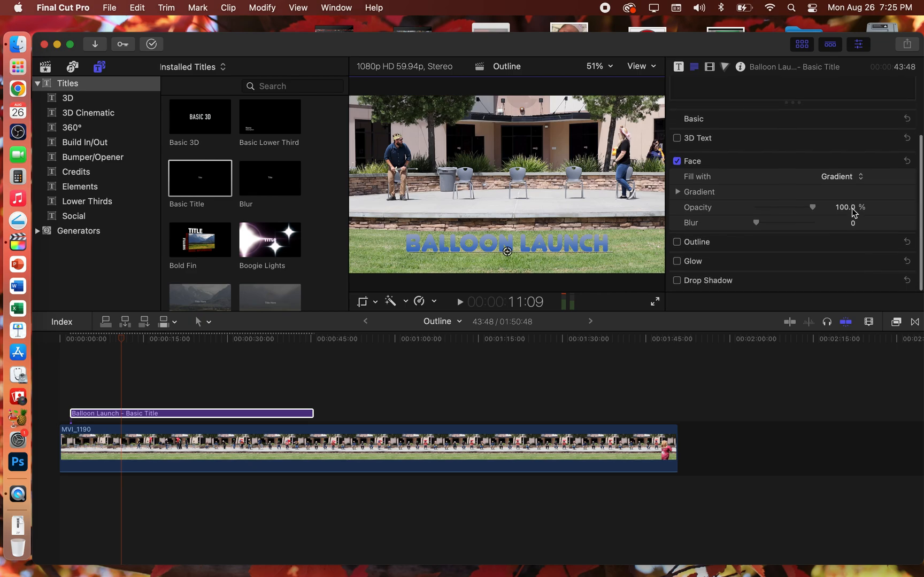
pyautogui.click(679, 196)
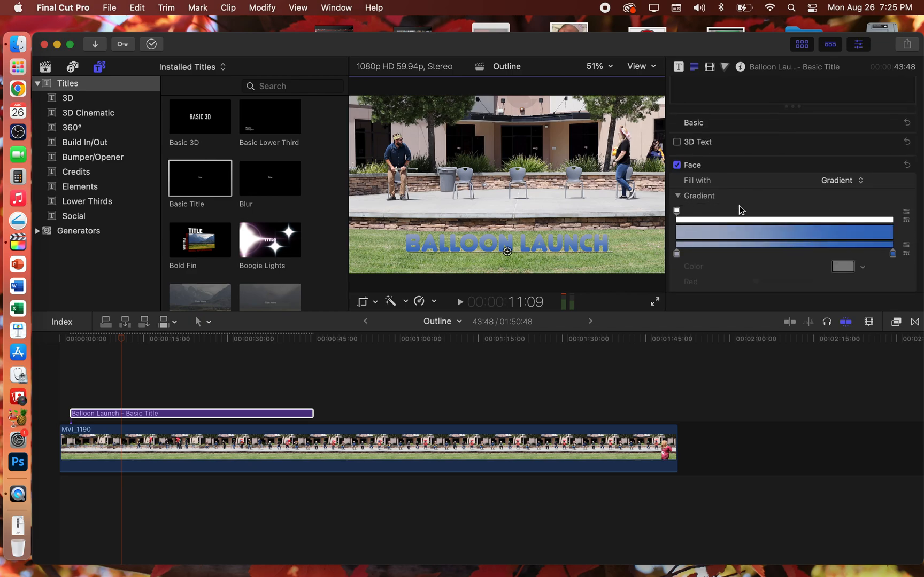
pyautogui.scroll(-4, 797, 215)
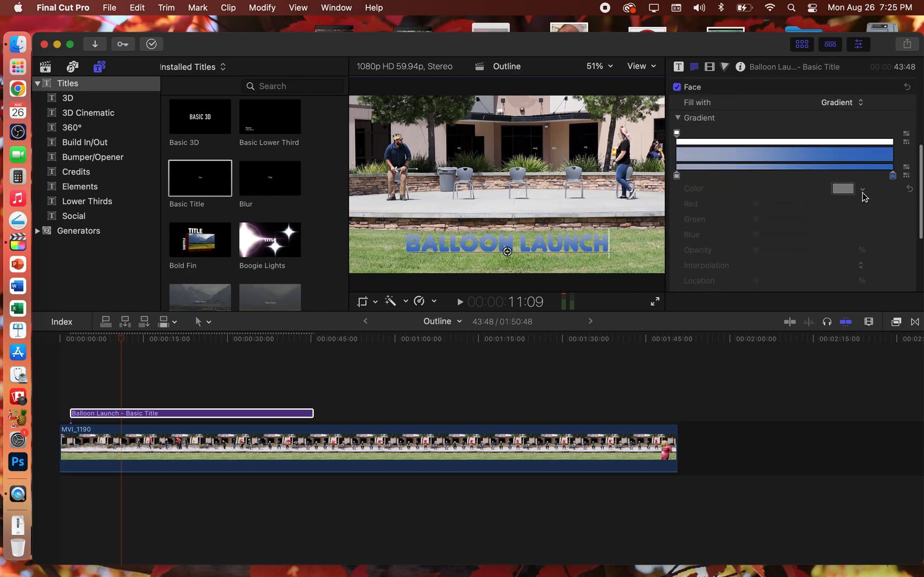
# - Move the gradient's blue colour stop to about 65% and recolour it burnt orange, and slide the opacity stop to about 38.6%
pyautogui.click(893, 175)
pyautogui.moveTo(892, 175); pyautogui.dragTo(806, 175)
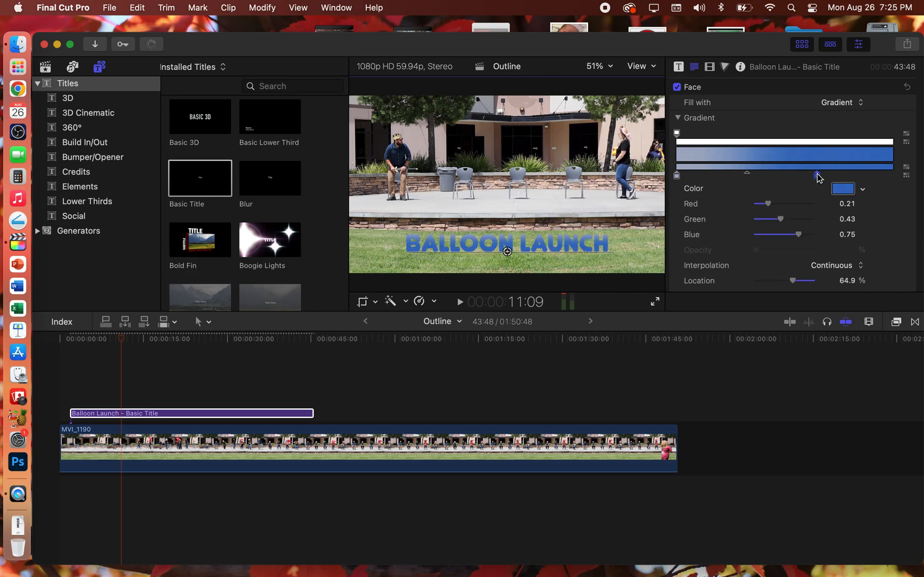
pyautogui.click(862, 191)
pyautogui.click(848, 205)
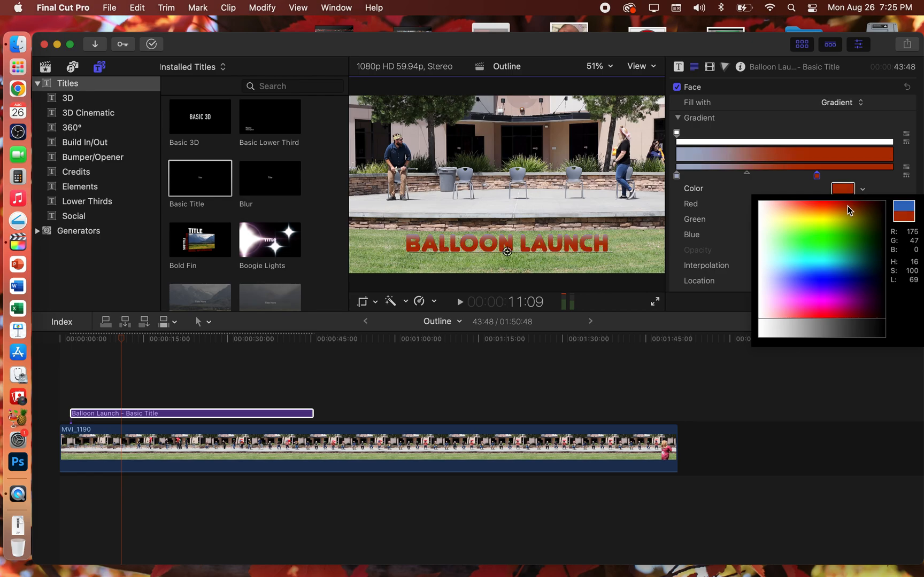
pyautogui.press('Escape')
pyautogui.moveTo(677, 138); pyautogui.dragTo(762, 137)
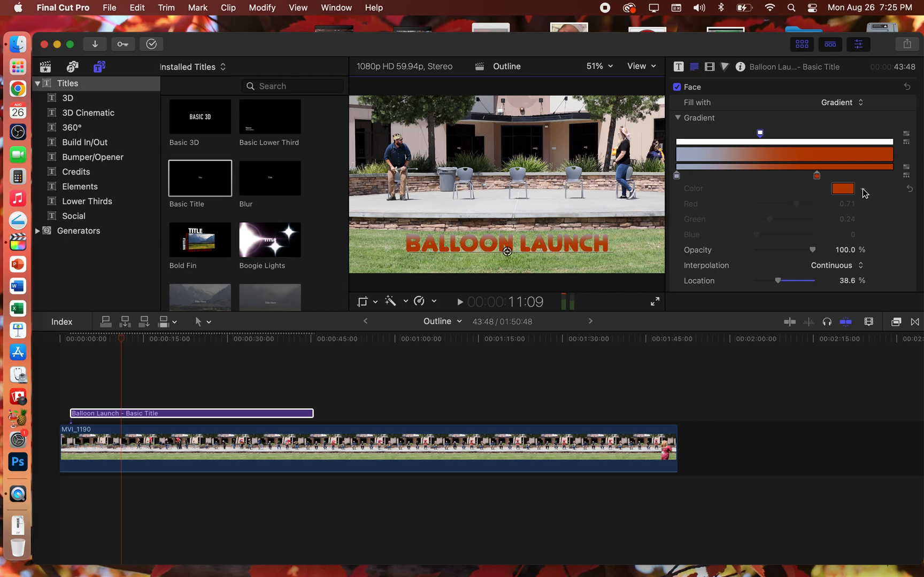
# - Move the gradient's grey-blue starting colour stop to about 25.5% and recolour it bright yellow
pyautogui.click(676, 176)
pyautogui.moveTo(721, 181); pyautogui.dragTo(732, 177)
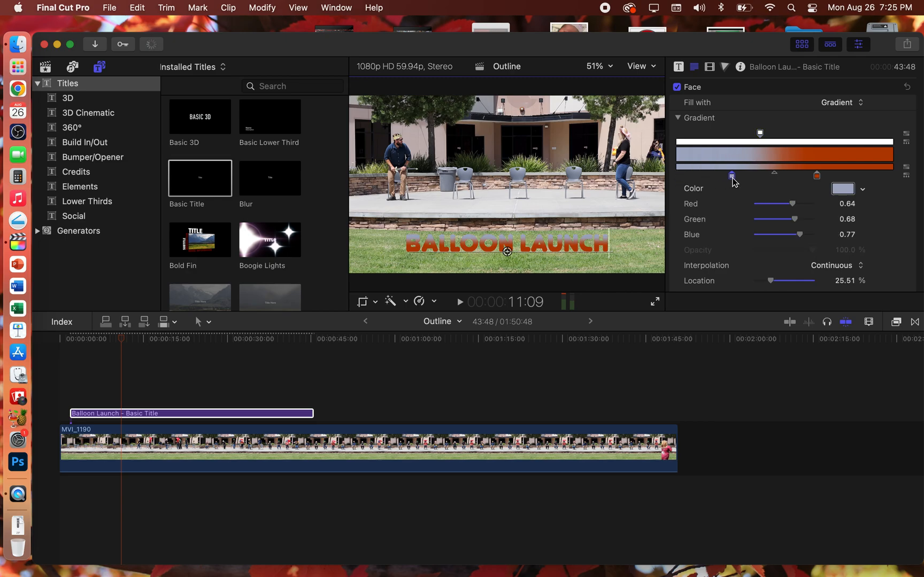
pyautogui.click(862, 190)
pyautogui.click(848, 279)
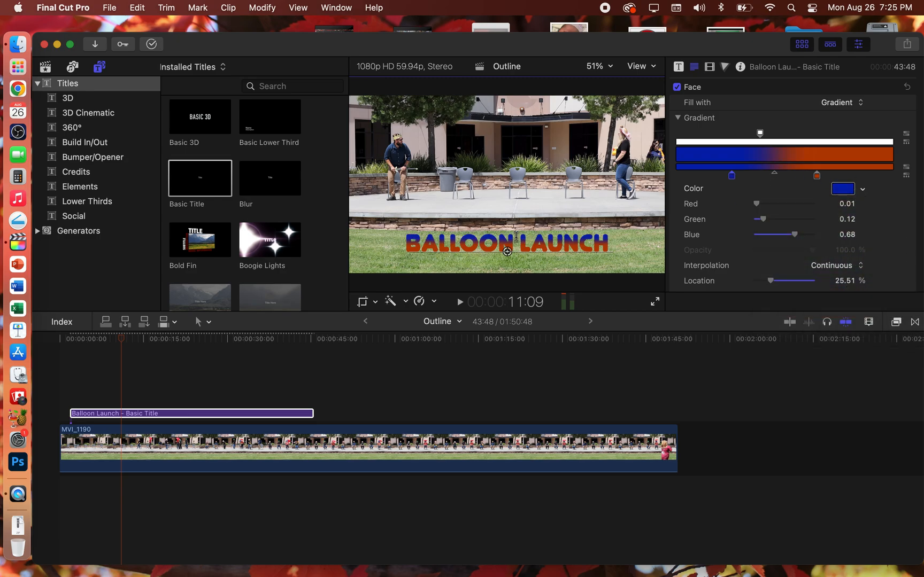
pyautogui.click(862, 189)
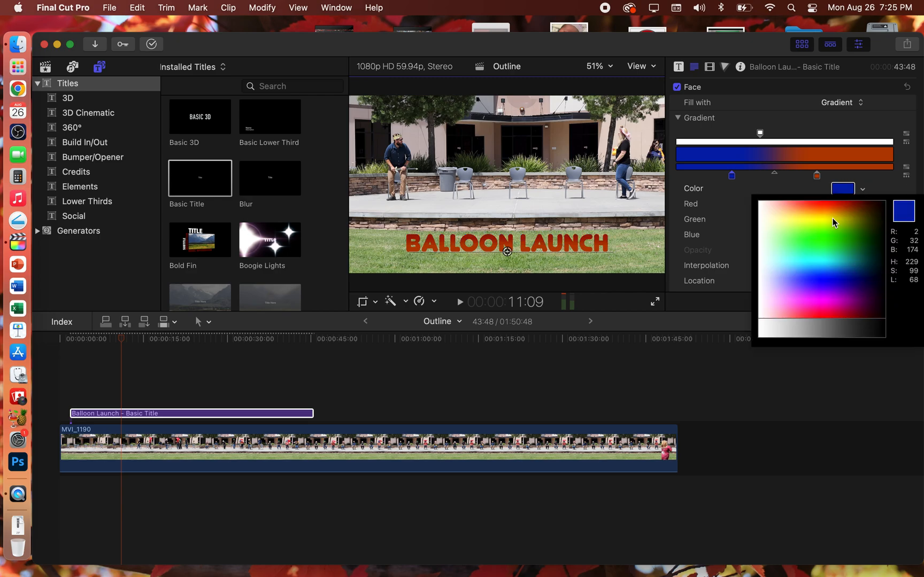
pyautogui.moveTo(833, 218); pyautogui.dragTo(818, 217)
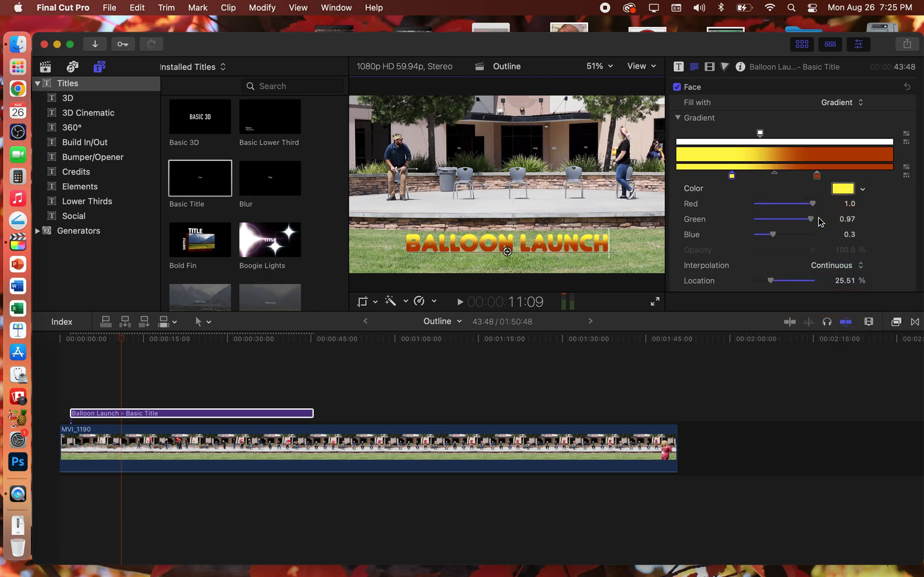
# - Slide the gradient's opacity stop slightly past the middle and move the yellow colour stop to about 6.4%
pyautogui.moveTo(760, 133); pyautogui.dragTo(804, 136)
pyautogui.moveTo(731, 175); pyautogui.dragTo(689, 182)
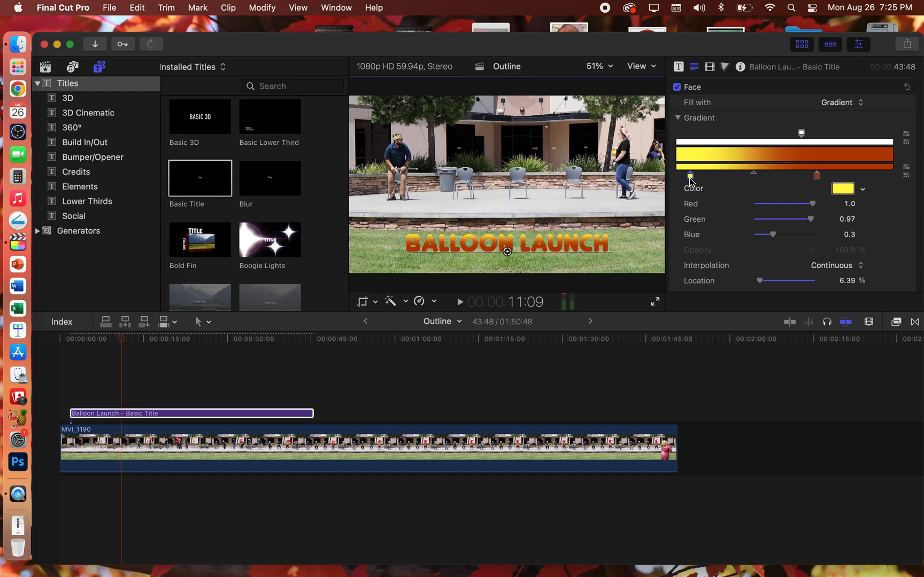
# - Show the title's Outline settings, set the outline colour to white and its width to 9.0
pyautogui.scroll(-5, 848, 226)
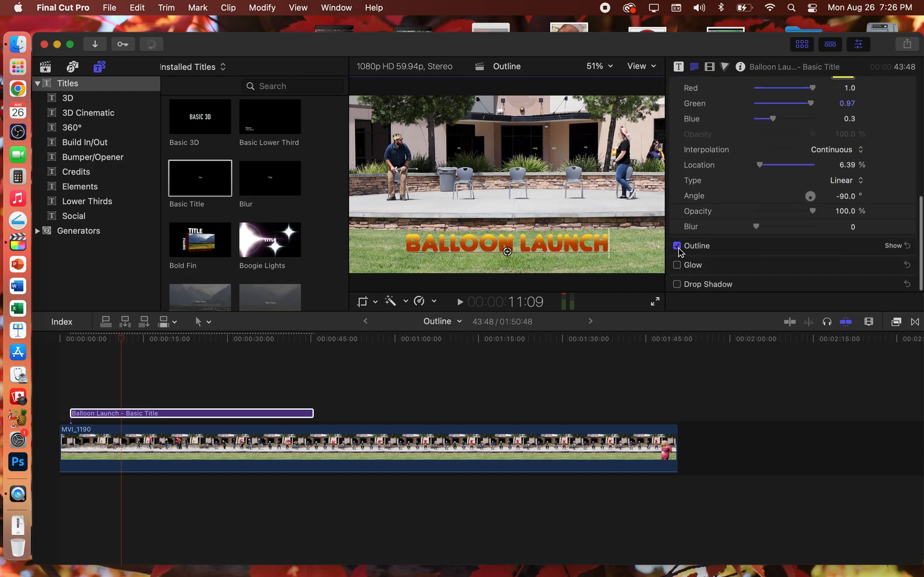
pyautogui.click(892, 246)
pyautogui.scroll(-3, 808, 220)
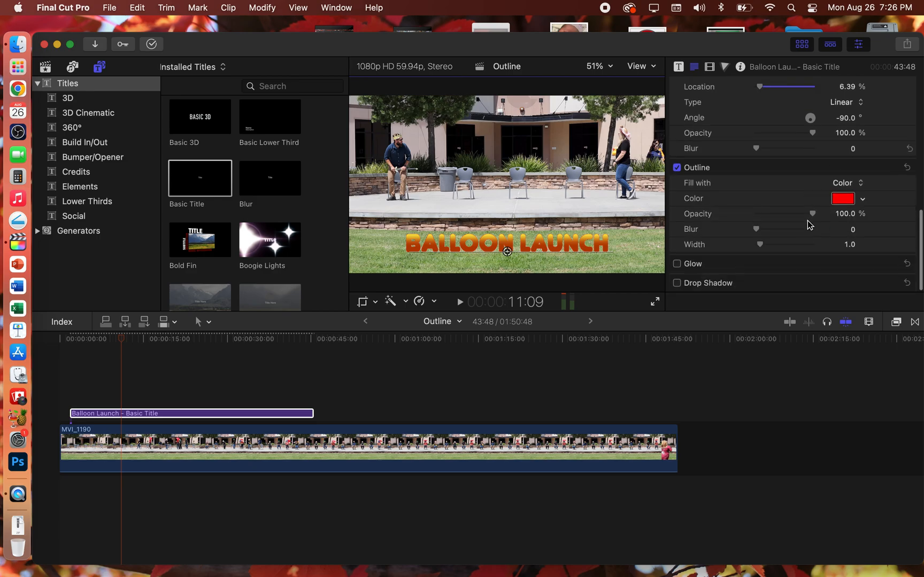
pyautogui.click(863, 201)
pyautogui.moveTo(838, 222); pyautogui.dragTo(764, 226)
pyautogui.click(765, 226)
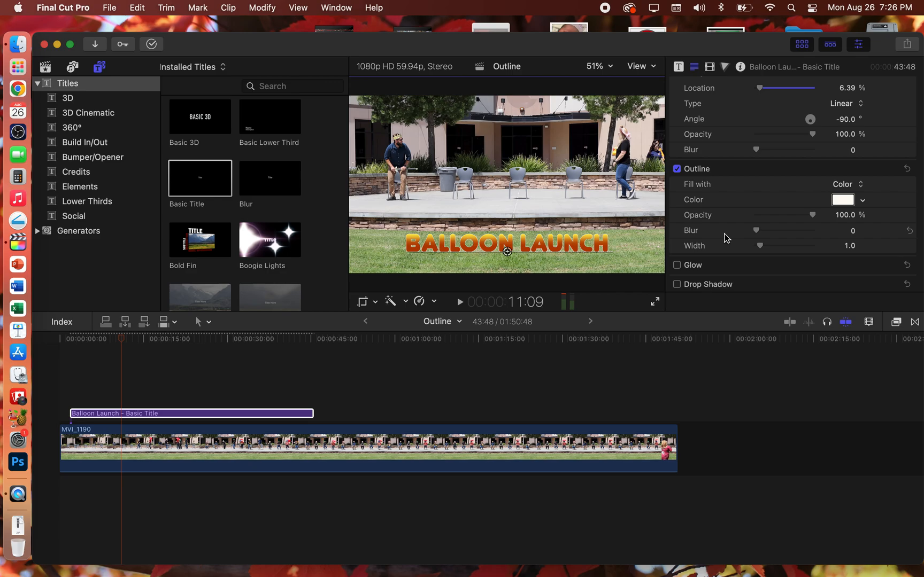
pyautogui.moveTo(763, 247); pyautogui.dragTo(802, 249)
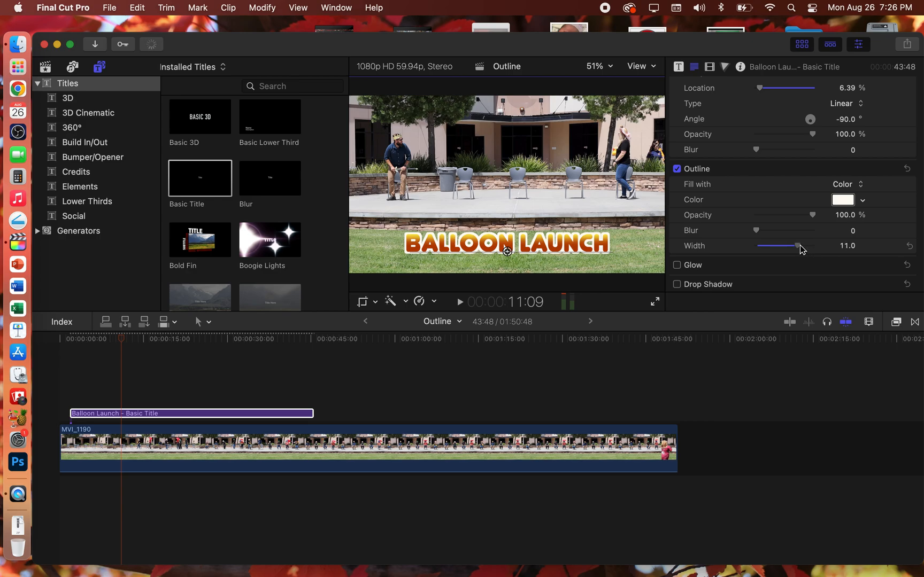
pyautogui.moveTo(800, 250); pyautogui.dragTo(798, 250)
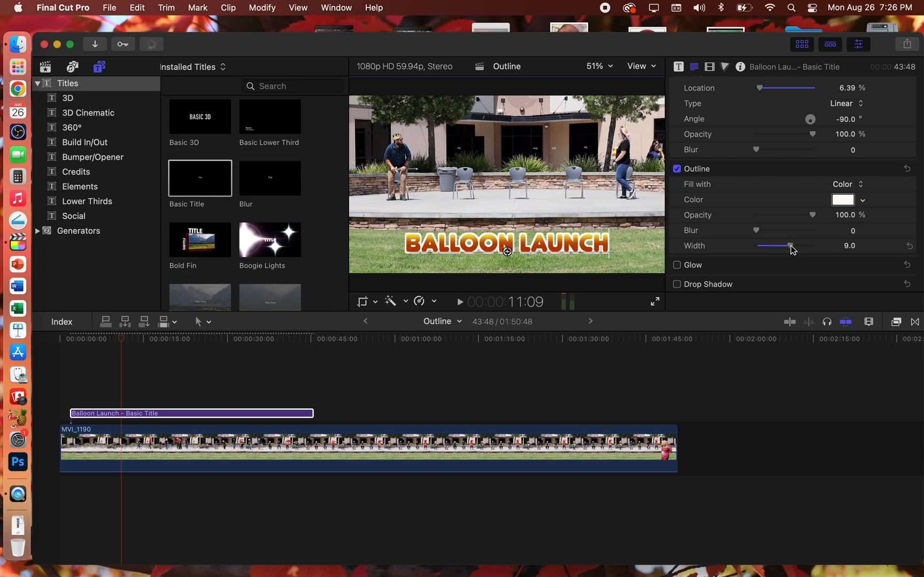
# - Play the clip full screen from near the title's start to check the styled text, and return to the editor with playback stopped
pyautogui.click(80, 357)
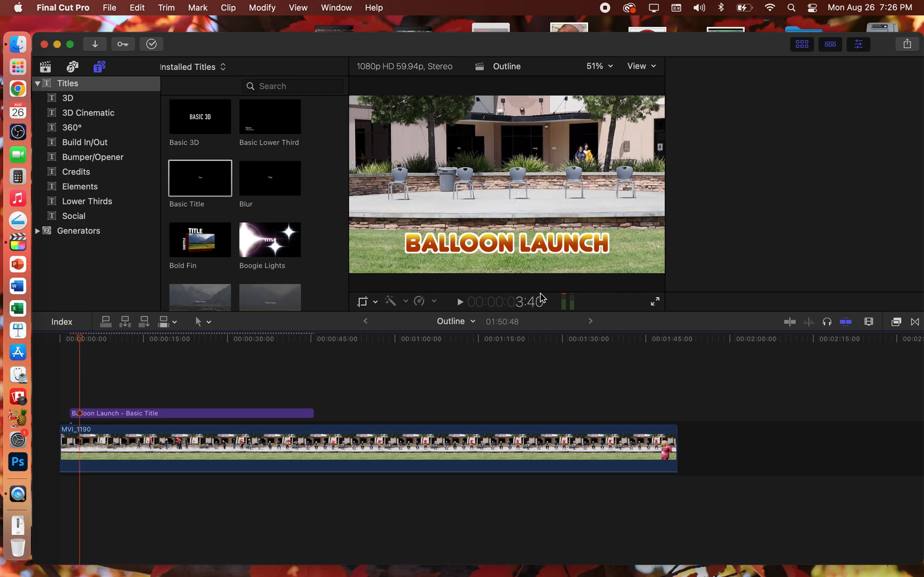
pyautogui.click(659, 303)
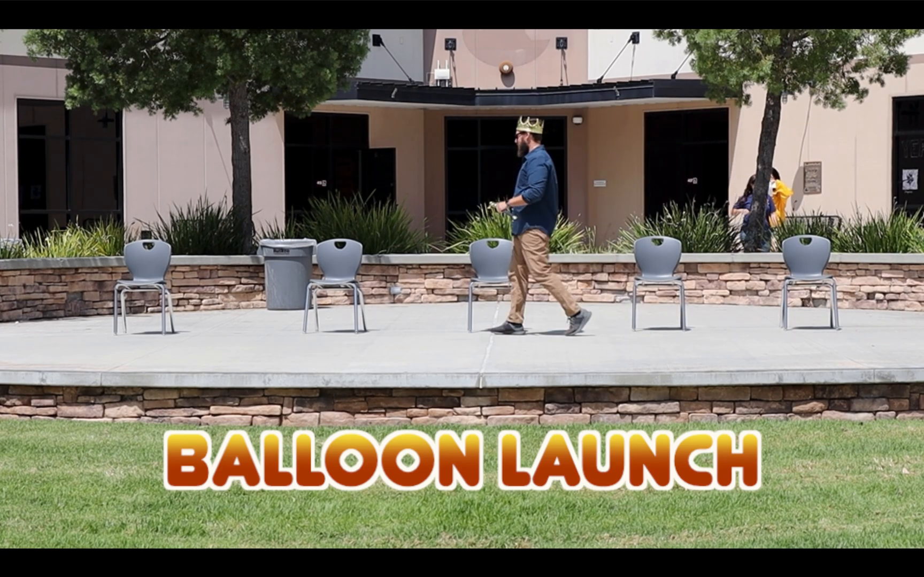
pyautogui.press('Escape')
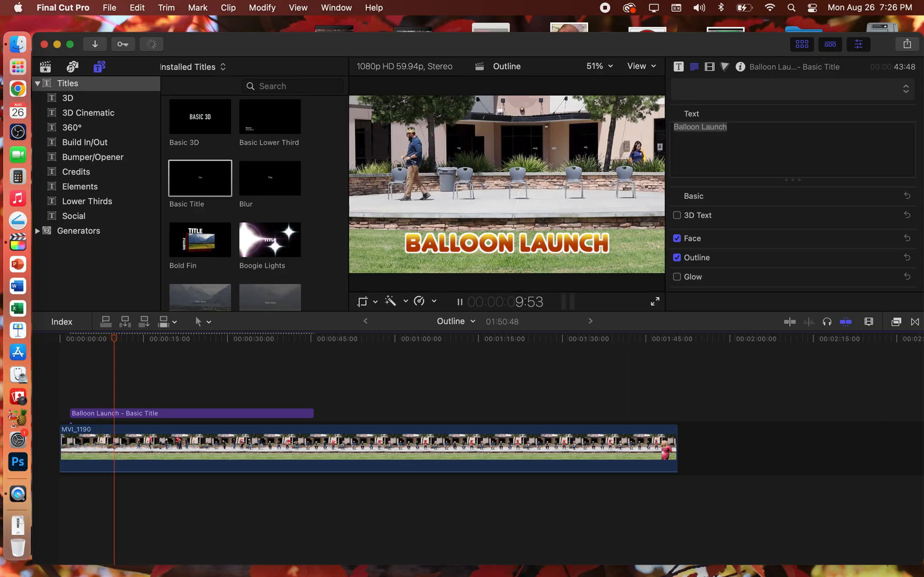
pyautogui.press('space')
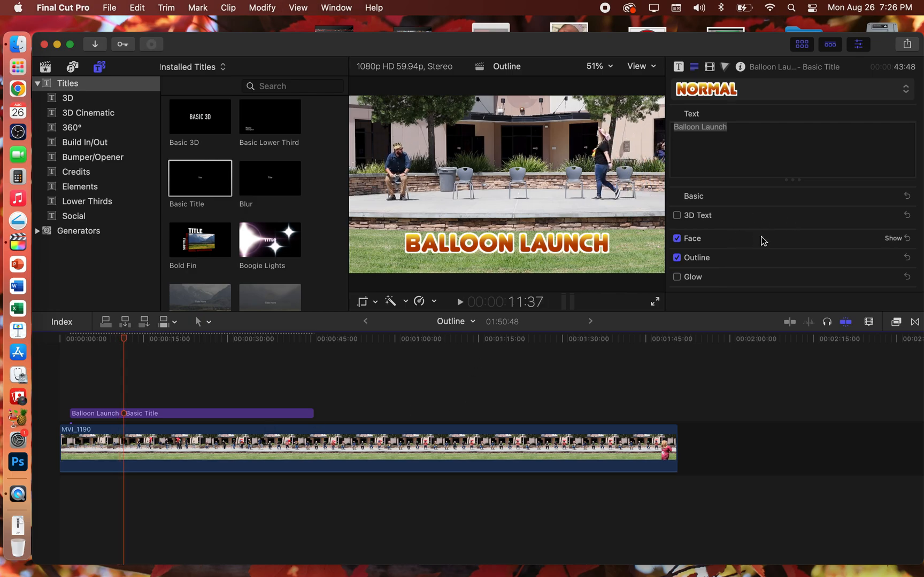
# - Show the title's Face settings and switch its fill from Gradient to a solid Color
pyautogui.scroll(-1, 780, 239)
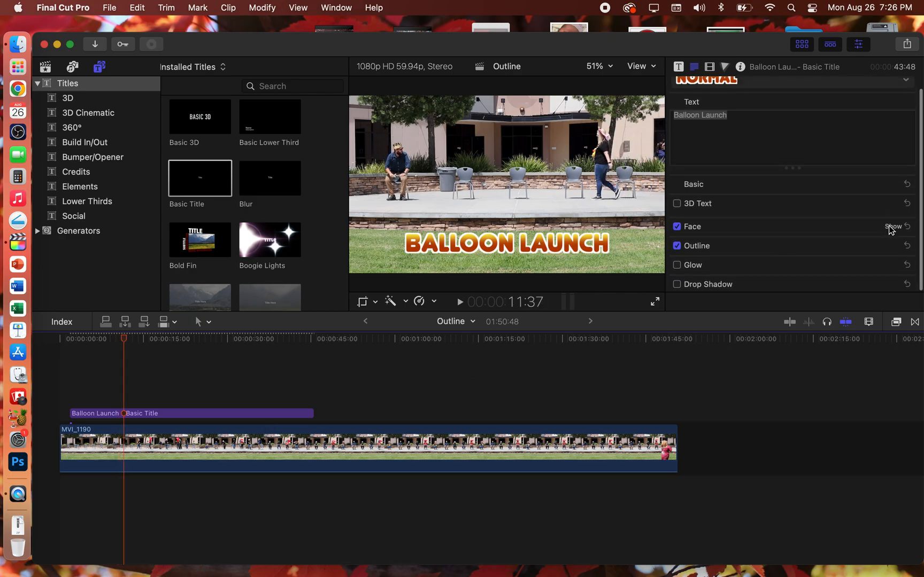
pyautogui.click(892, 226)
pyautogui.scroll(-5, 797, 233)
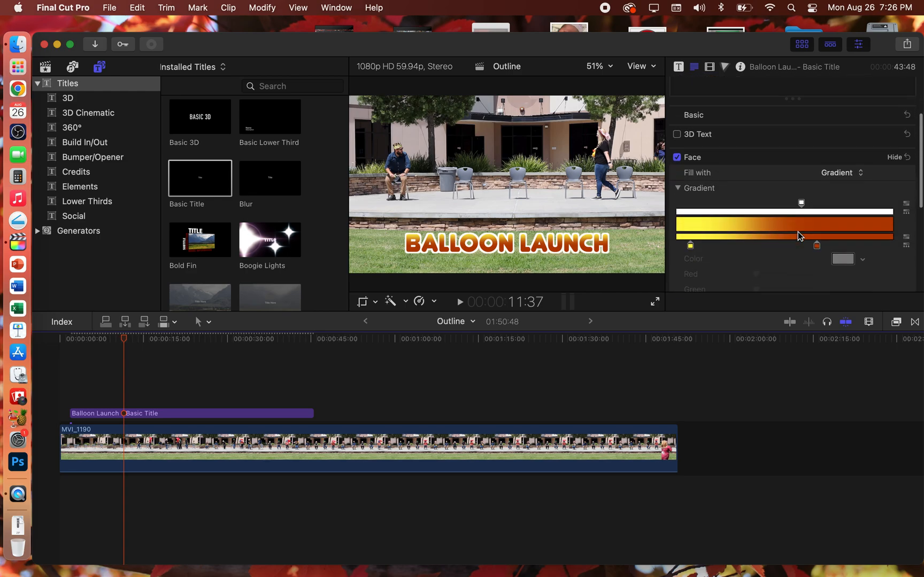
pyautogui.click(861, 114)
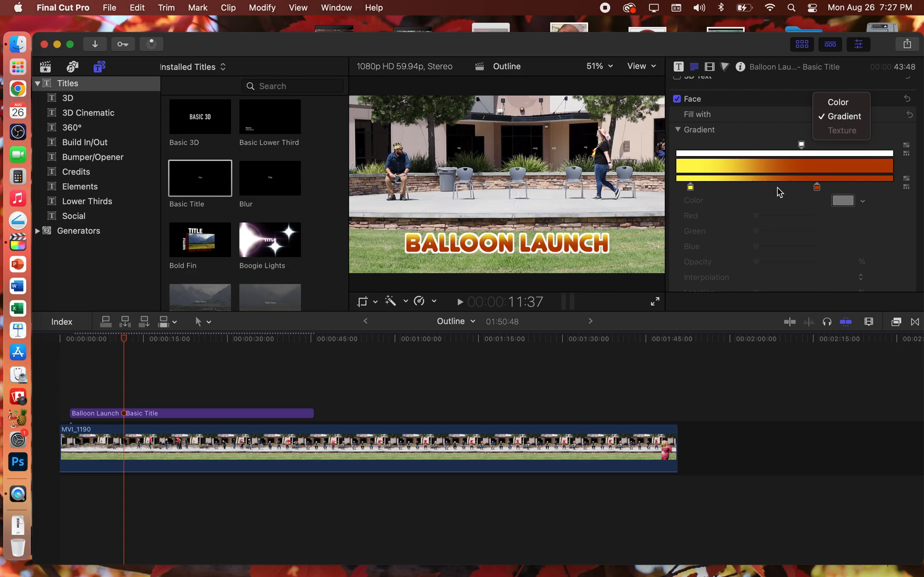
pyautogui.click(841, 103)
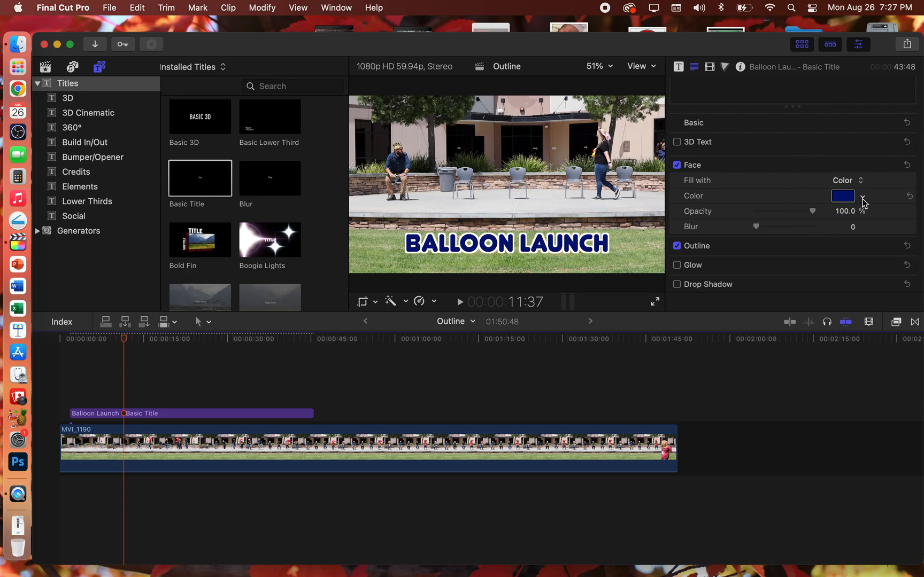
# - Try orange shades for the title's face colour and settle on a medium-dark blue
pyautogui.click(863, 199)
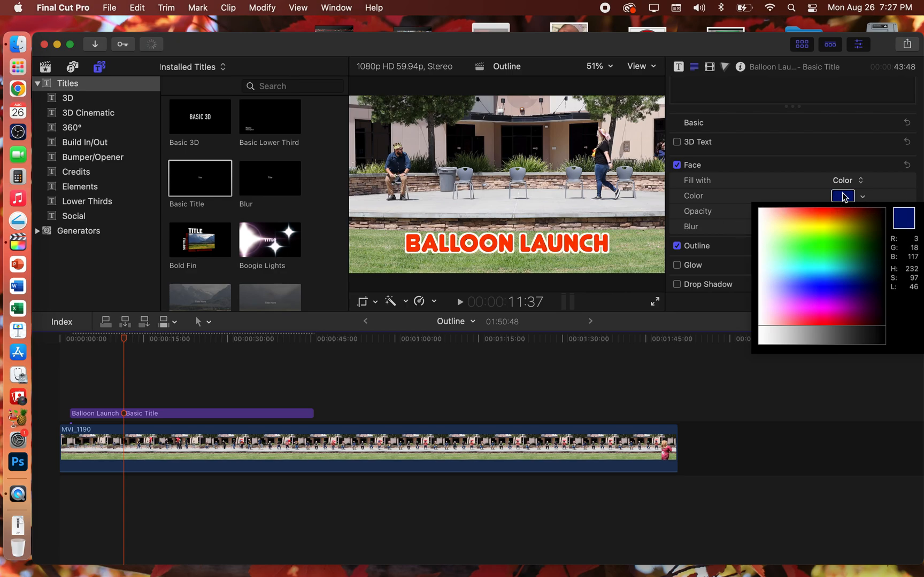
pyautogui.moveTo(821, 219)
pyautogui.mouseDown()
pyautogui.moveTo(856, 214)
pyautogui.moveTo(808, 215)
pyautogui.moveTo(820, 214)
pyautogui.mouseUp()
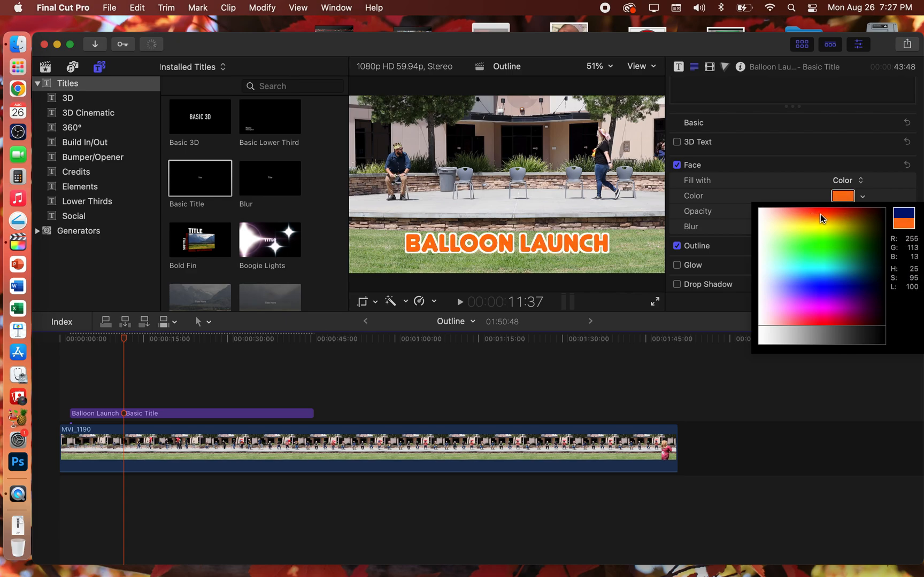
pyautogui.moveTo(820, 214); pyautogui.dragTo(844, 291)
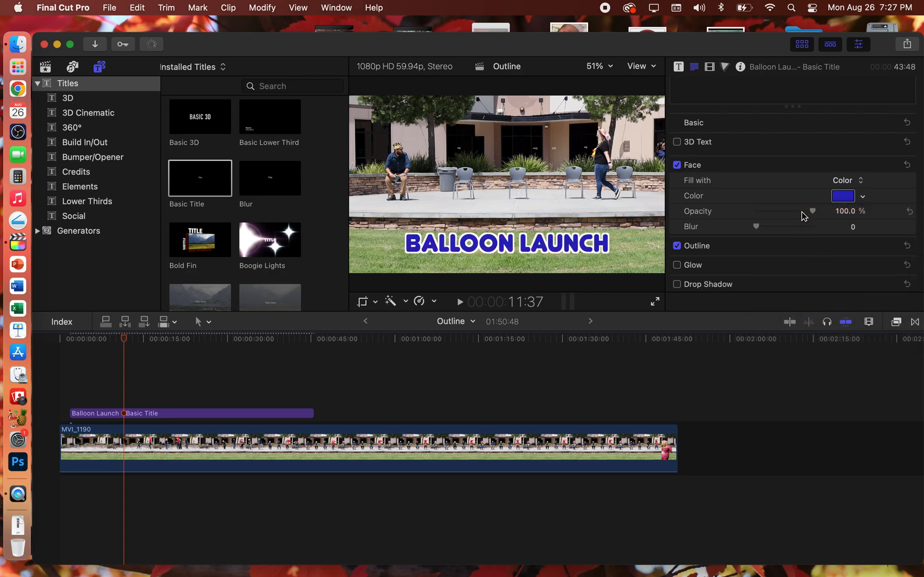